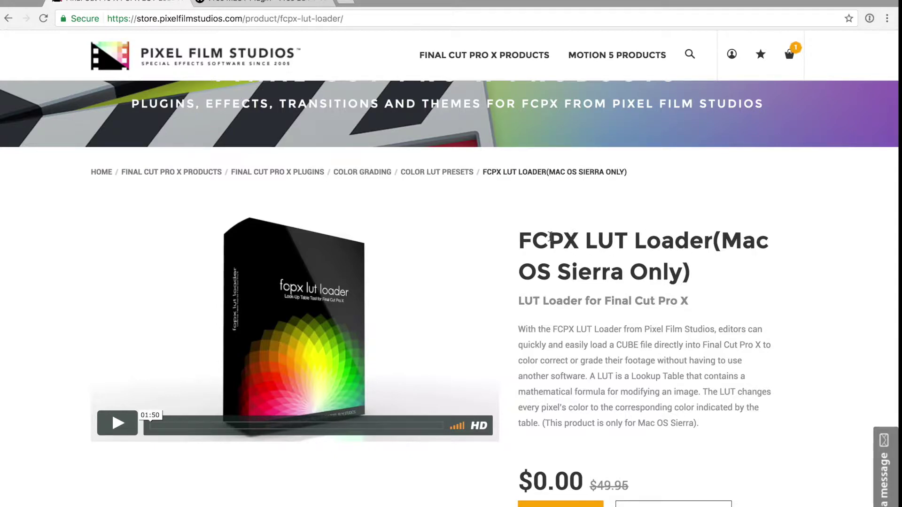
Scroll through the FCPX LUT Loader description, then switch to the motionVFX mLut plugin tab
scroll(536, 325, down, 1)
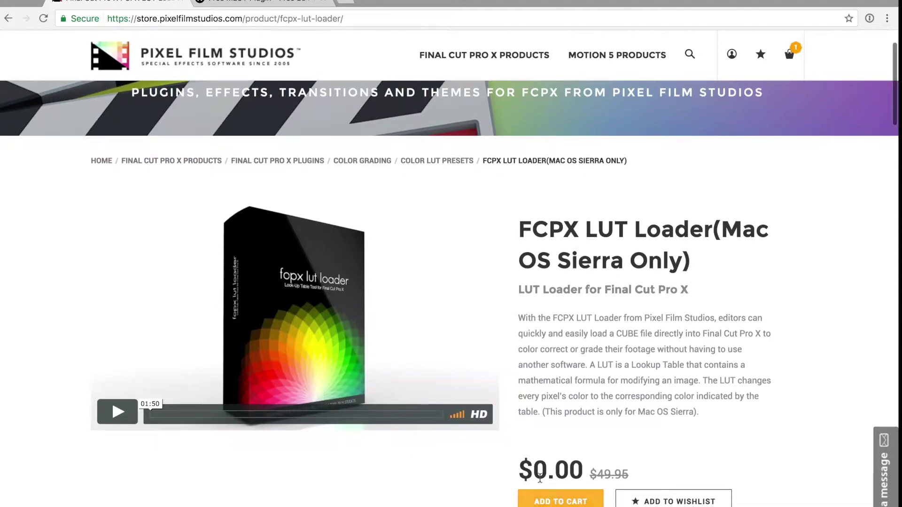
scroll(540, 470, down, 10)
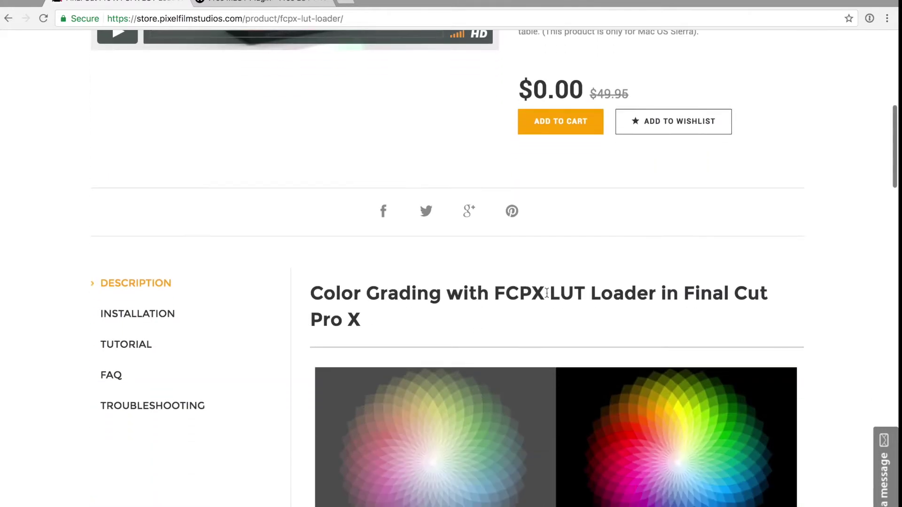
scroll(546, 293, down, 15)
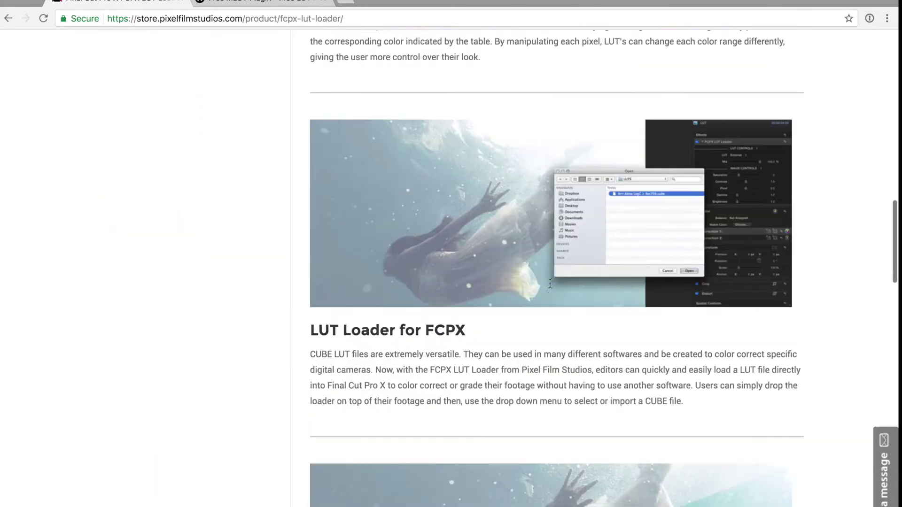
scroll(548, 283, down, 3)
scroll(548, 283, up, 20)
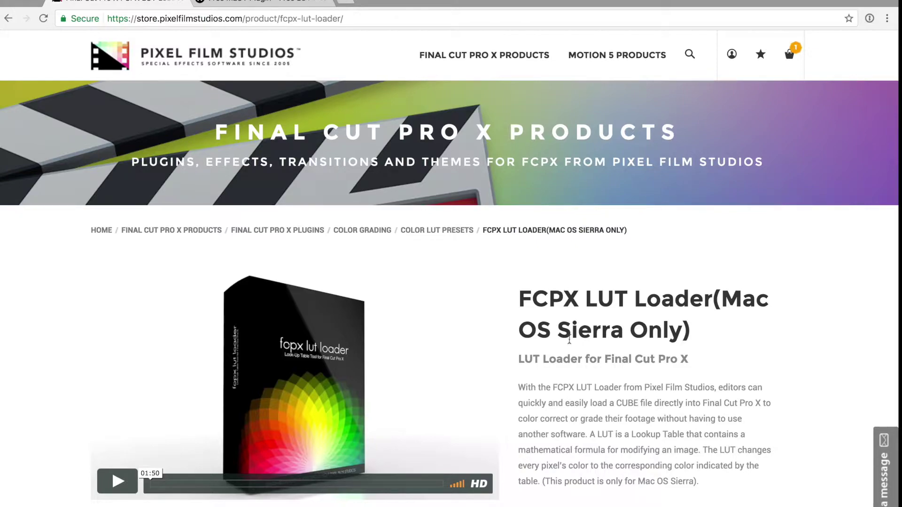
scroll(573, 349, down, 5)
scroll(574, 349, up, 10)
key(ctrl+Tab)
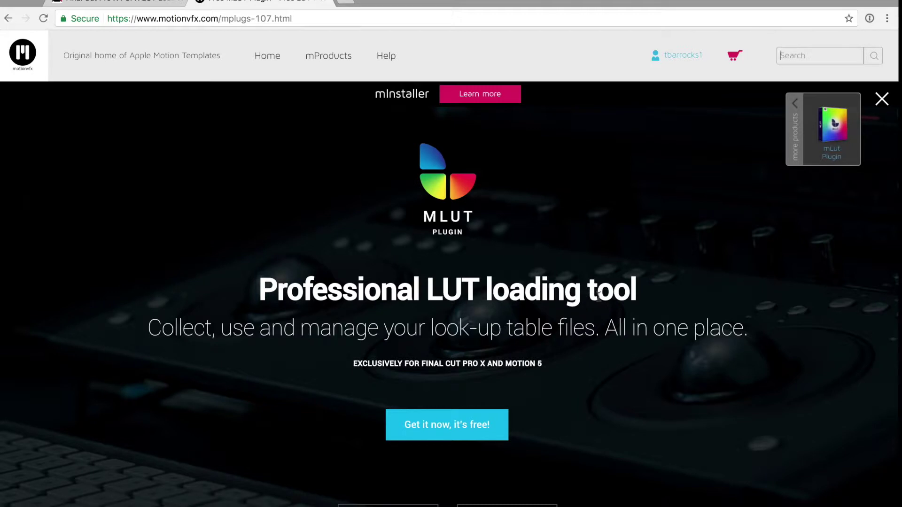
scroll(573, 264, down, 10)
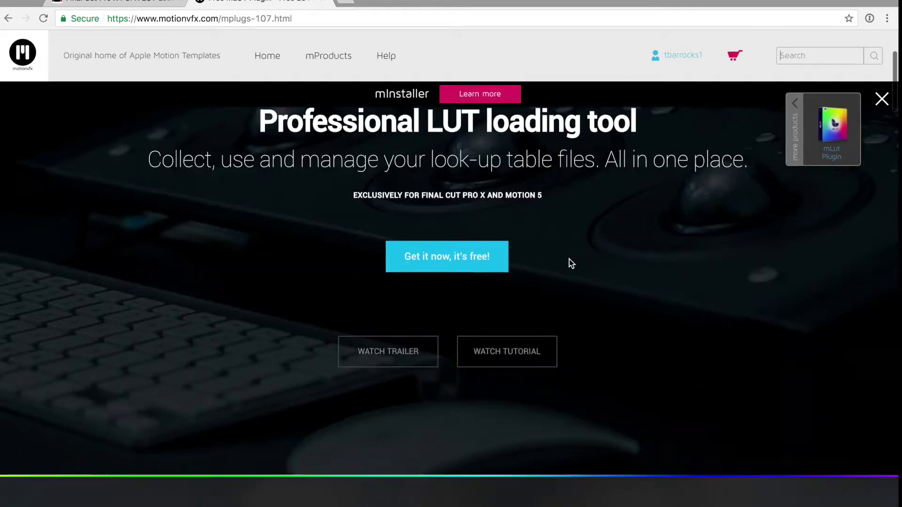
scroll(570, 263, down, 13)
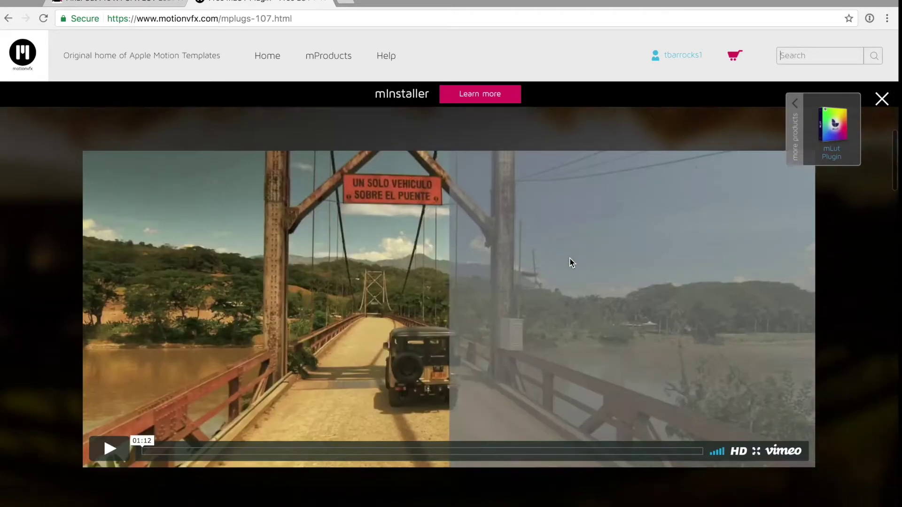
scroll(570, 263, down, 8)
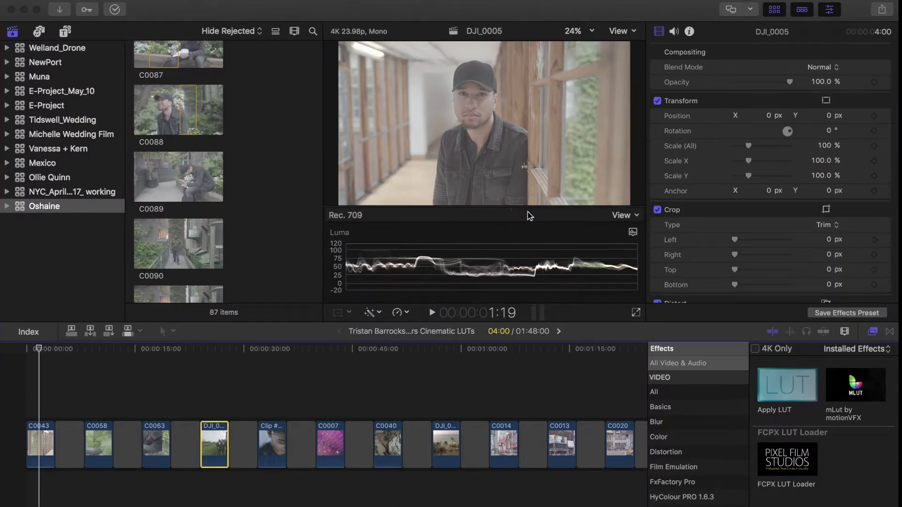
Select the corridor clip C0043 on the timeline, toggling skimming off and back on
drag(46, 353, 38, 355)
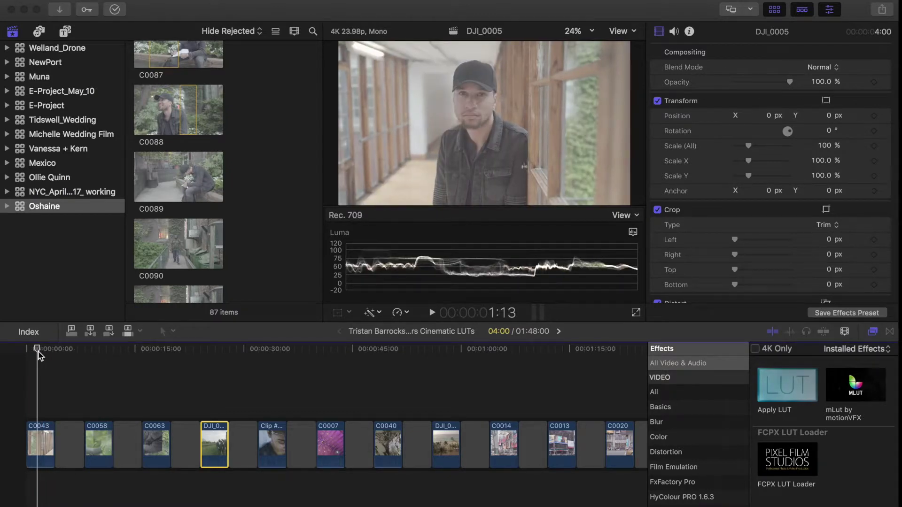
click(41, 442)
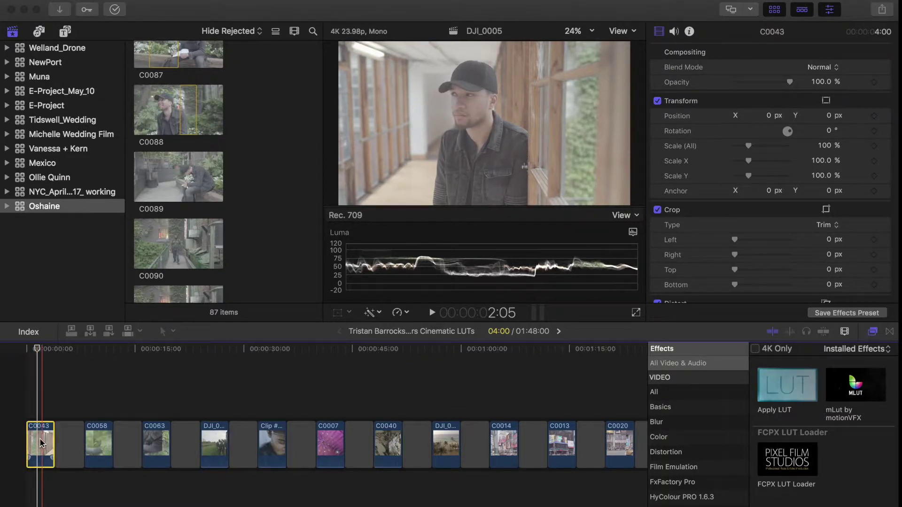
key(s)
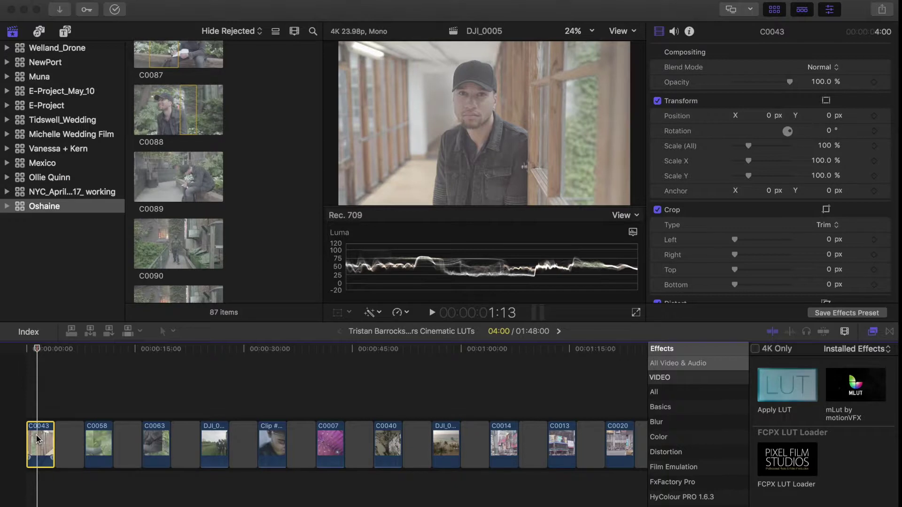
key(s)
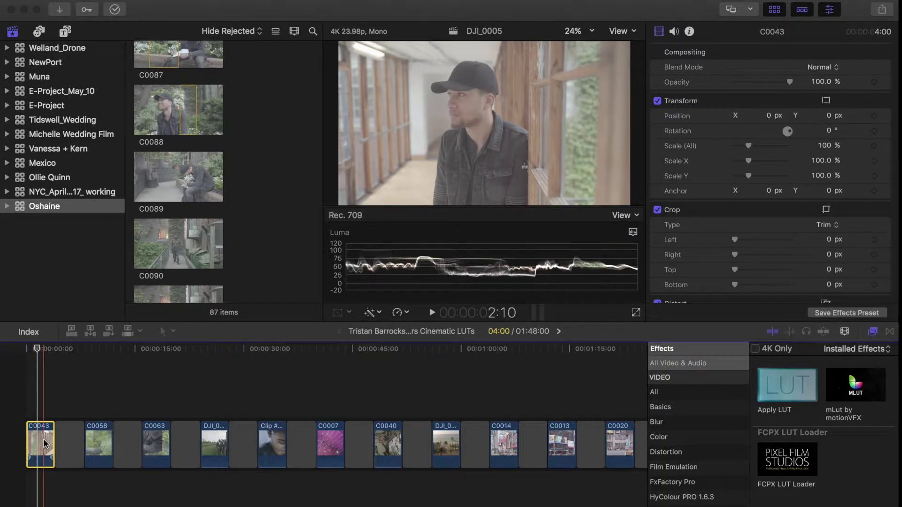
click(872, 333)
Apply mLut by motionVFX from Installed Effects to clip C0043 and inspect its settings
click(873, 333)
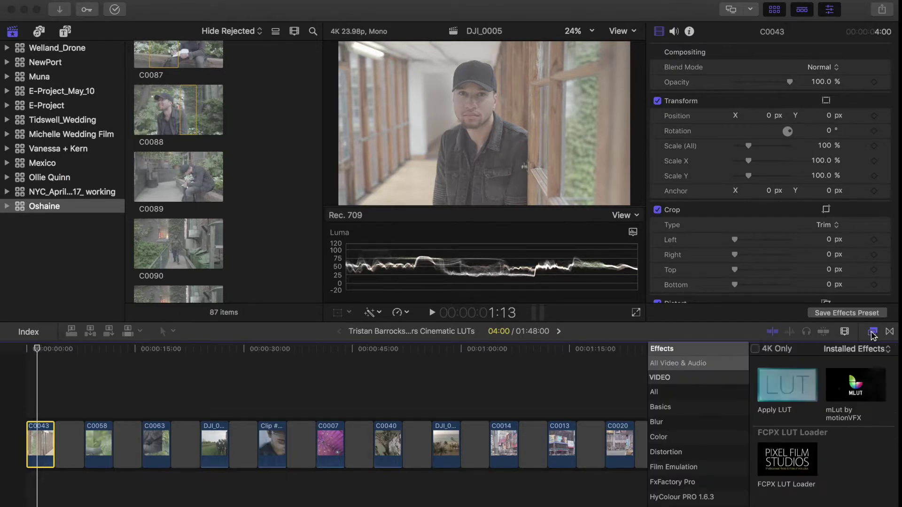
click(856, 389)
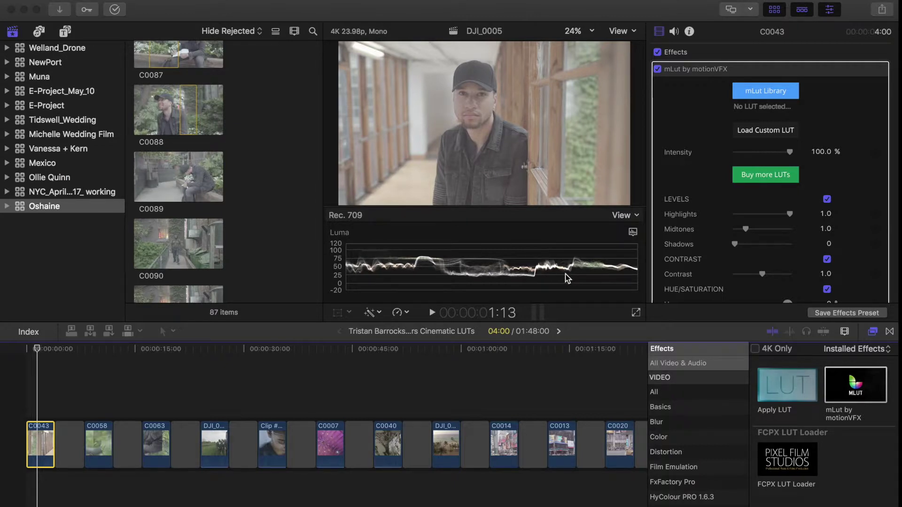
click(597, 168)
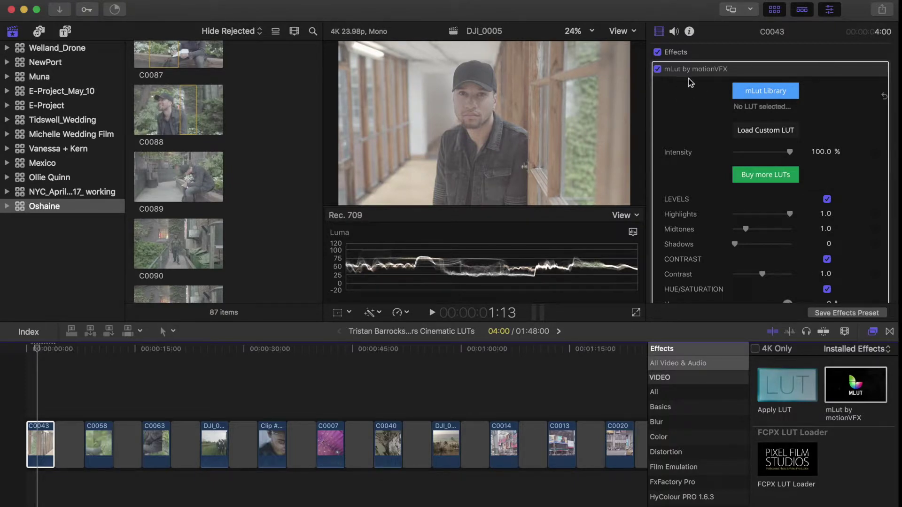
scroll(780, 92, down, 1)
scroll(779, 93, down, 1)
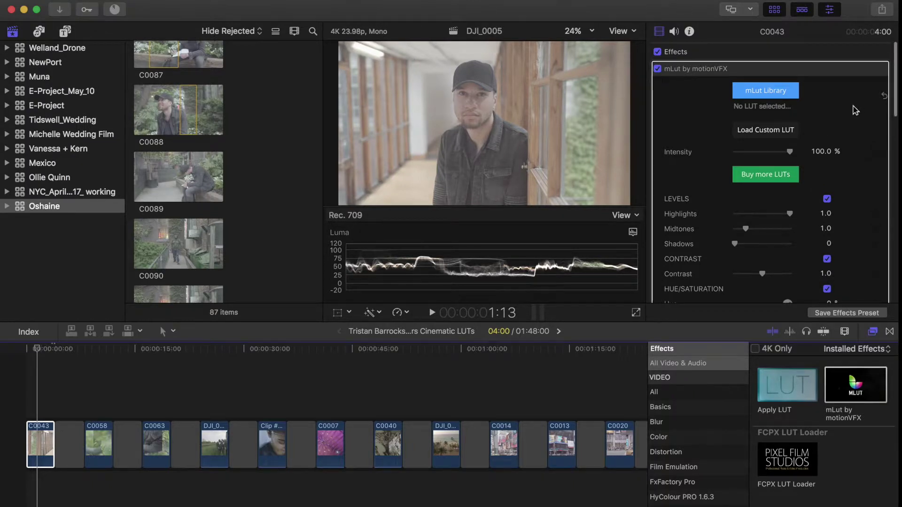
scroll(851, 108, up, 1)
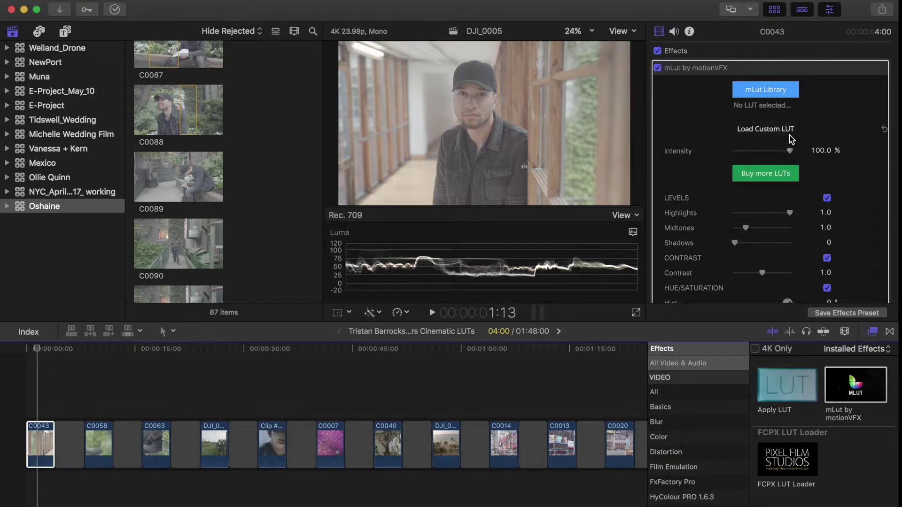
Load Vintage_SoftBlacks.cube from the Vintage_Set folder as mLut's custom LUT on C0043
click(765, 131)
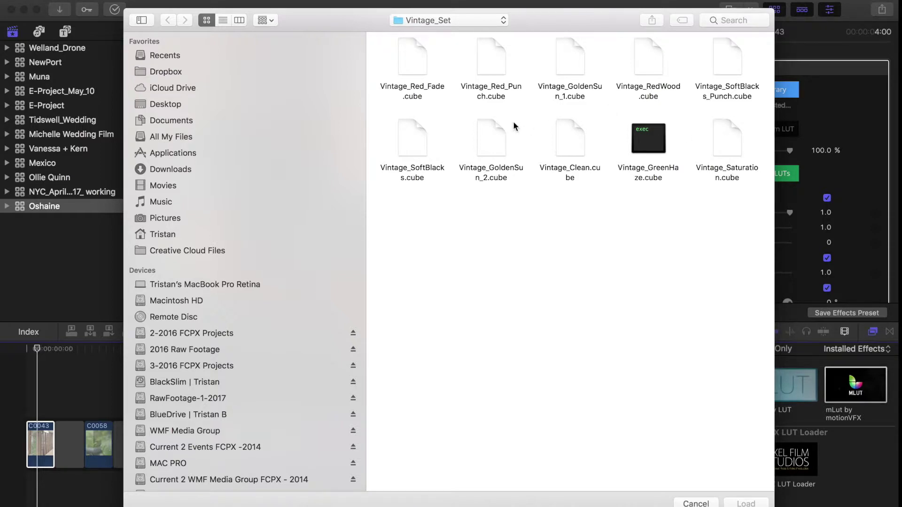
double_click(415, 140)
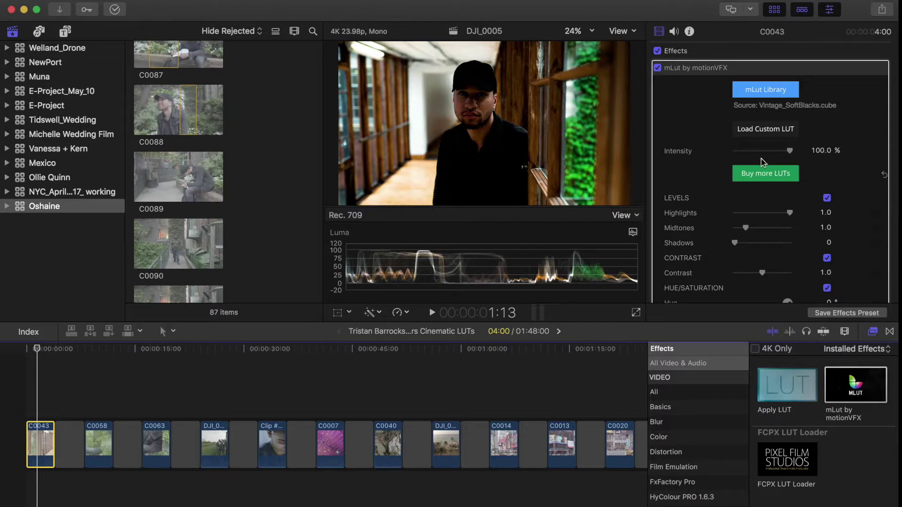
Set the mLut intensity on clip C0043 to 70%
drag(790, 152, 770, 155)
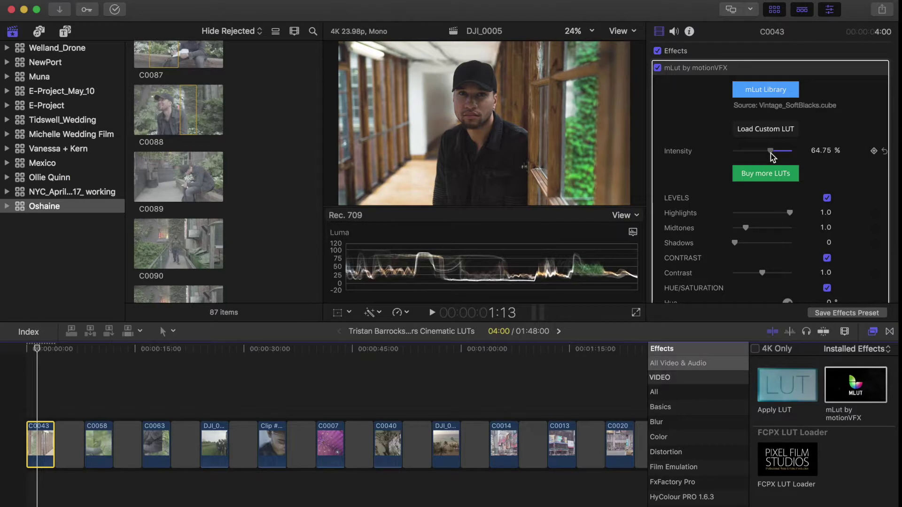
click(822, 153)
click(821, 153)
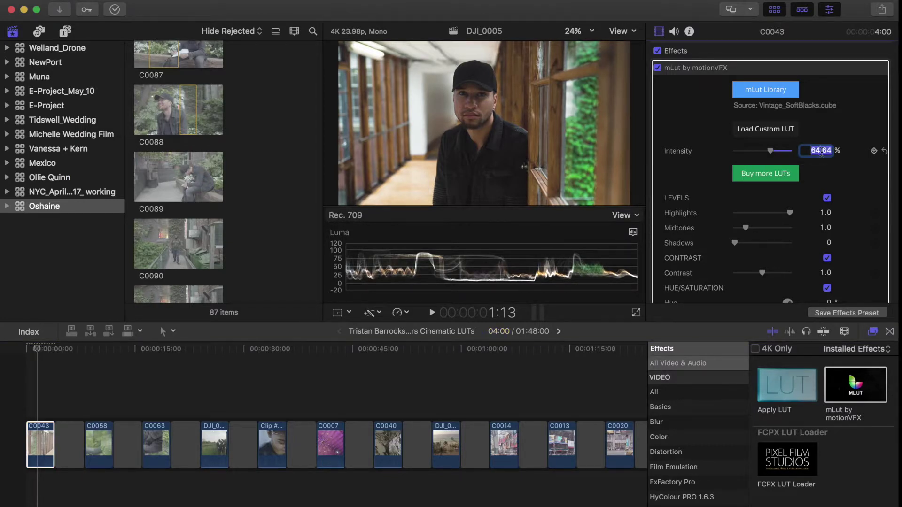
text(70)
key(Return)
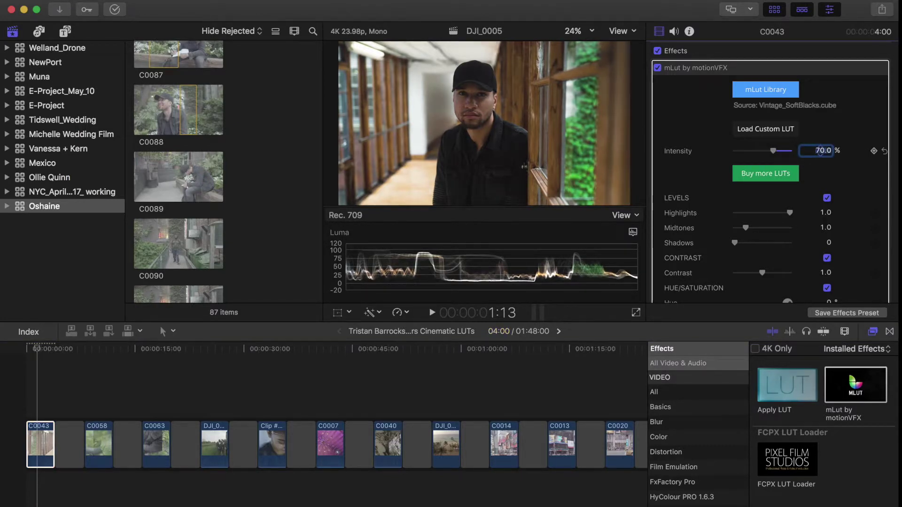
Toggle the mLut effect off and on twice to compare, leaving it enabled
click(37, 437)
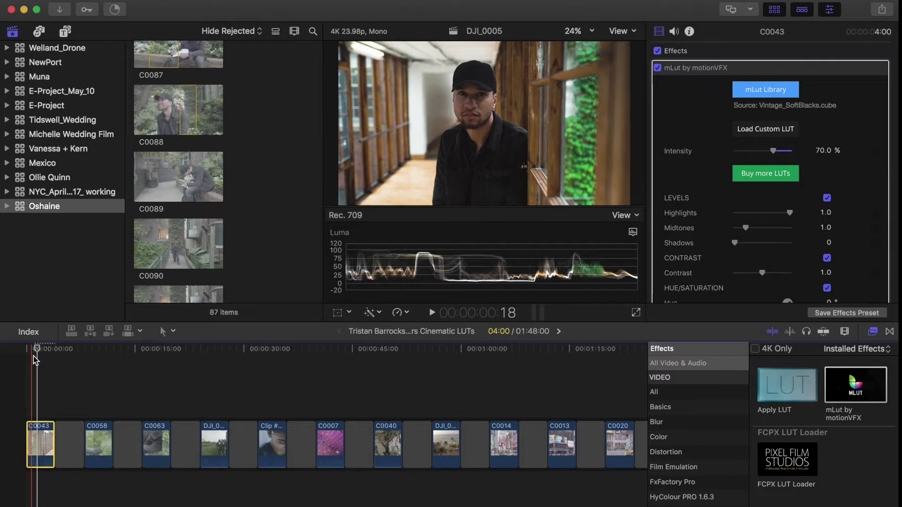
click(657, 68)
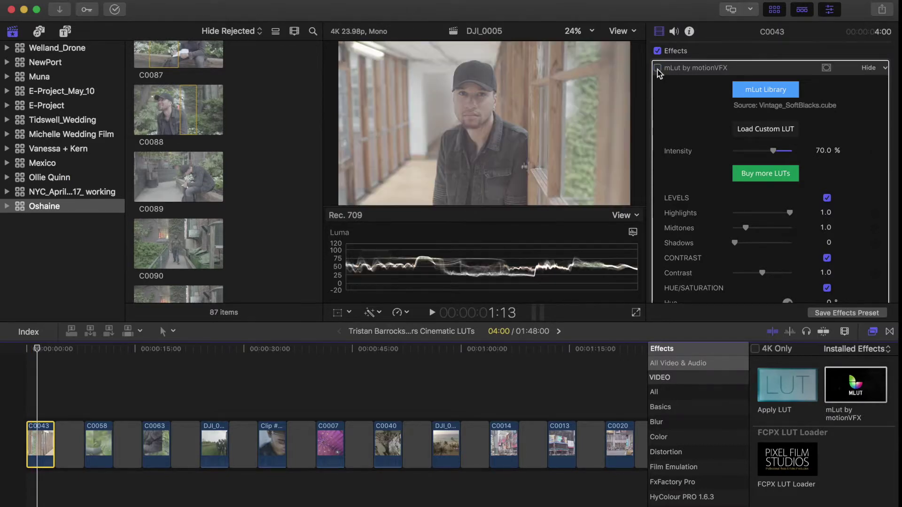
click(658, 69)
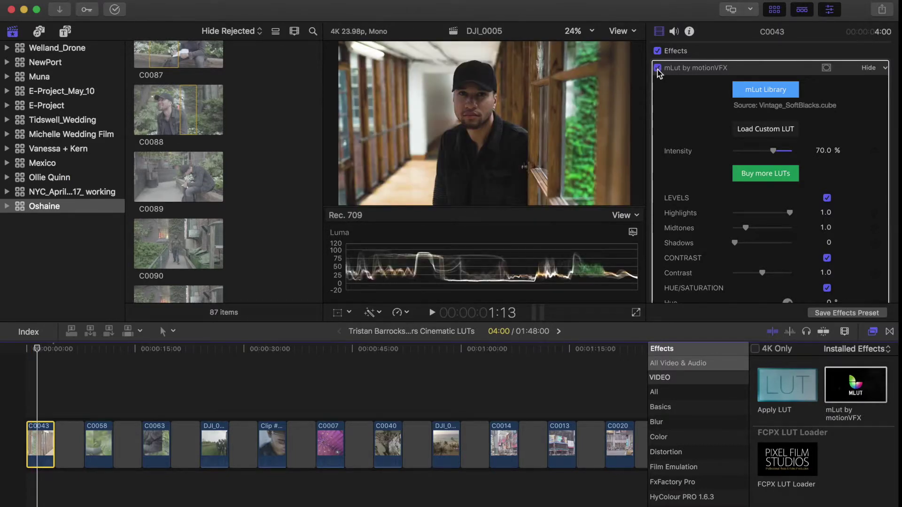
click(657, 69)
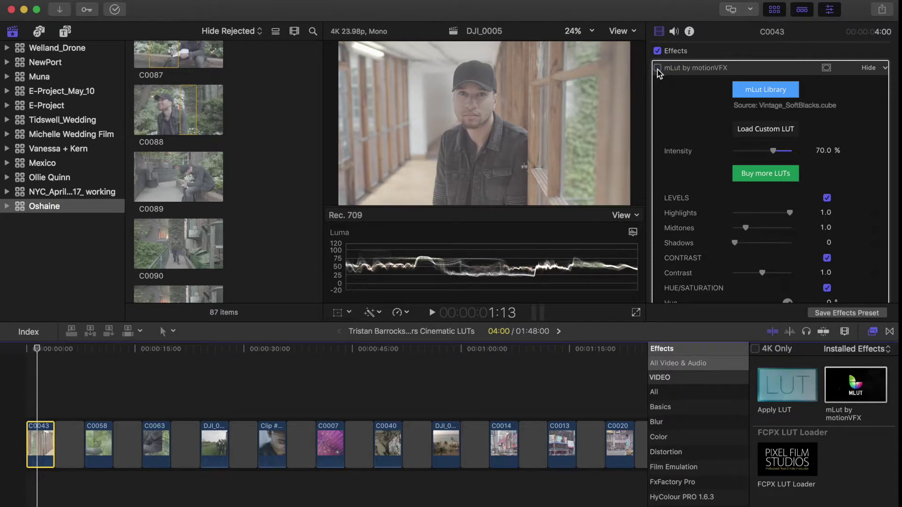
click(658, 69)
Select clip C0058 and apply the FCPX LUT Loader effect to it
click(111, 442)
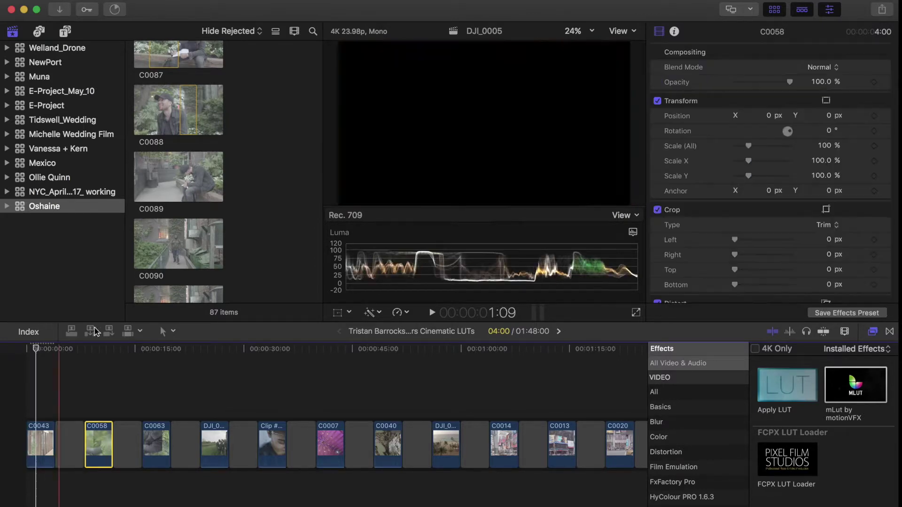
drag(111, 350, 101, 353)
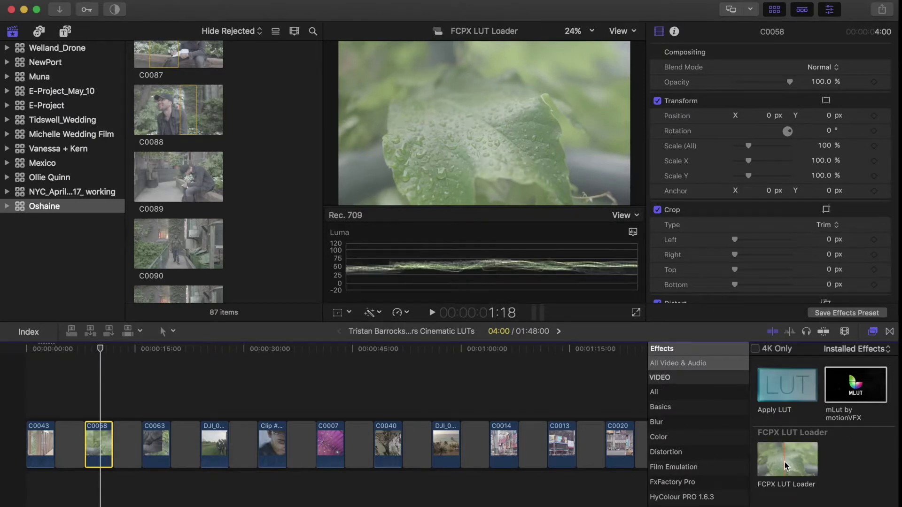
double_click(802, 463)
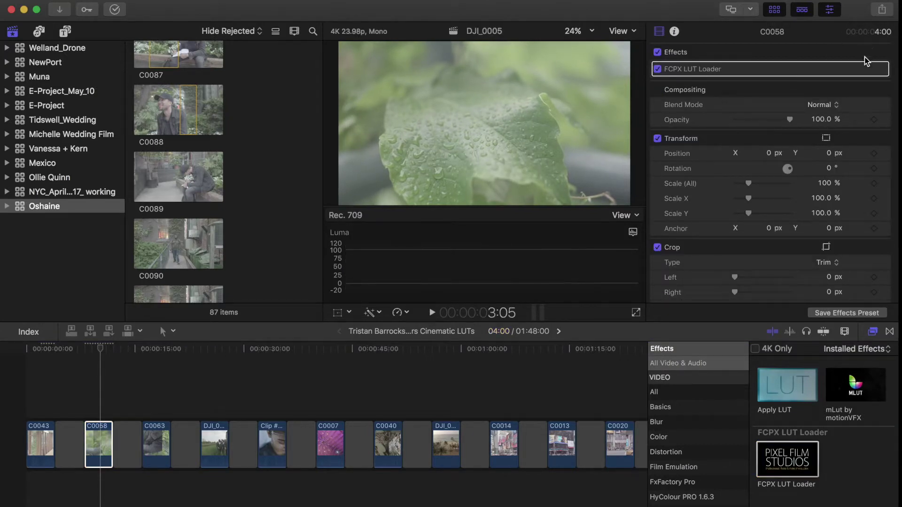
Preview the PFS Test Lut - Log > Rec709.cube LUT, then set the LUT back to None
click(866, 70)
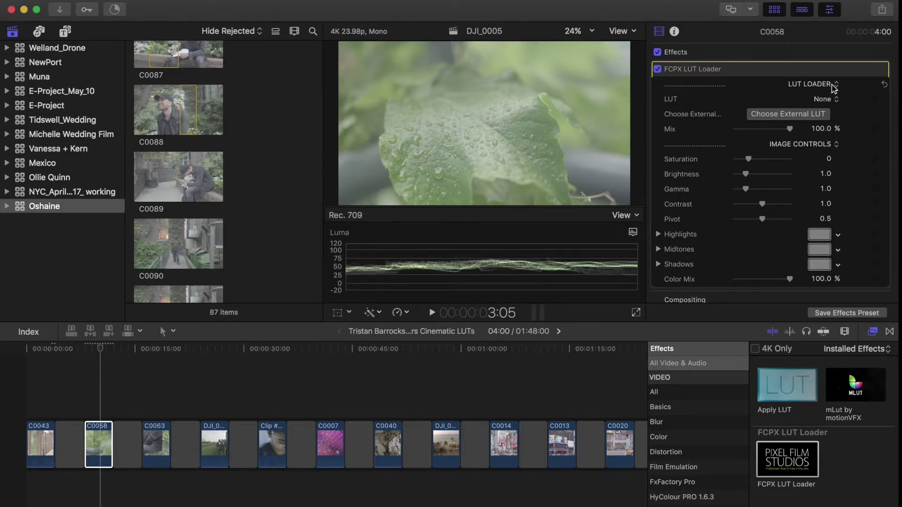
click(832, 86)
click(834, 87)
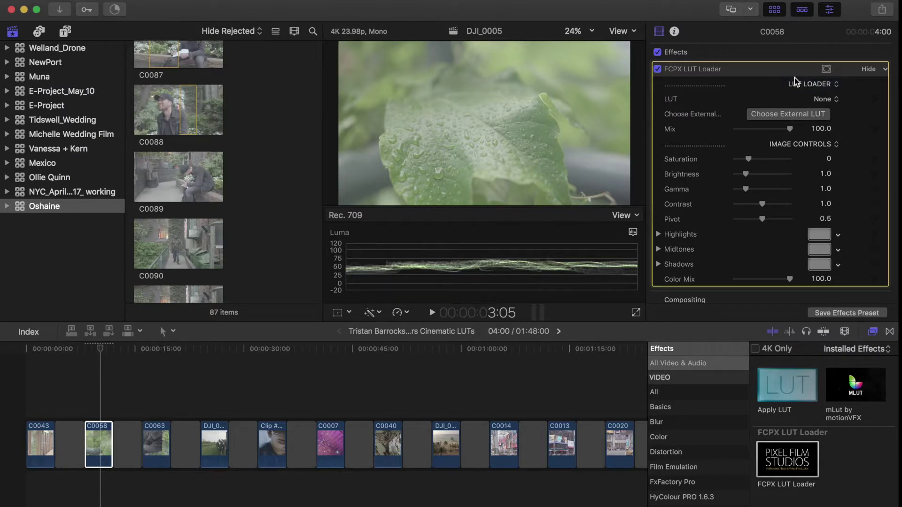
click(828, 101)
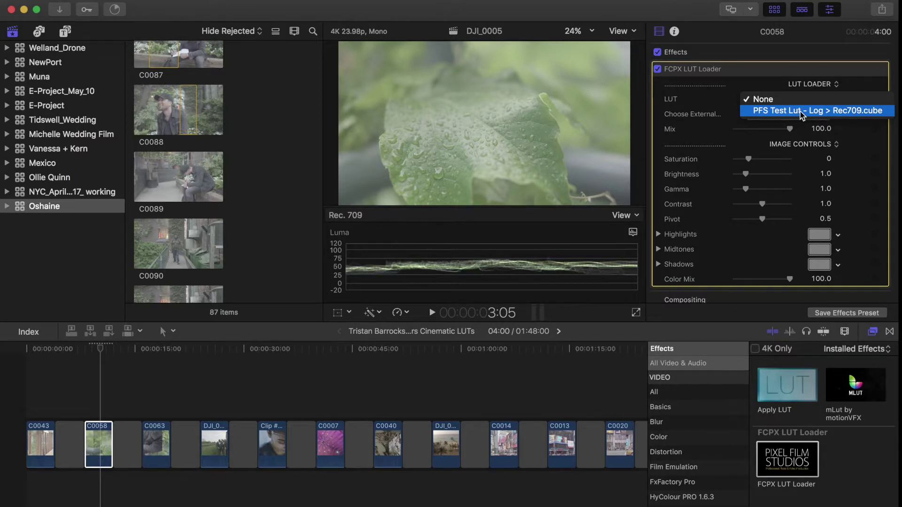
click(801, 111)
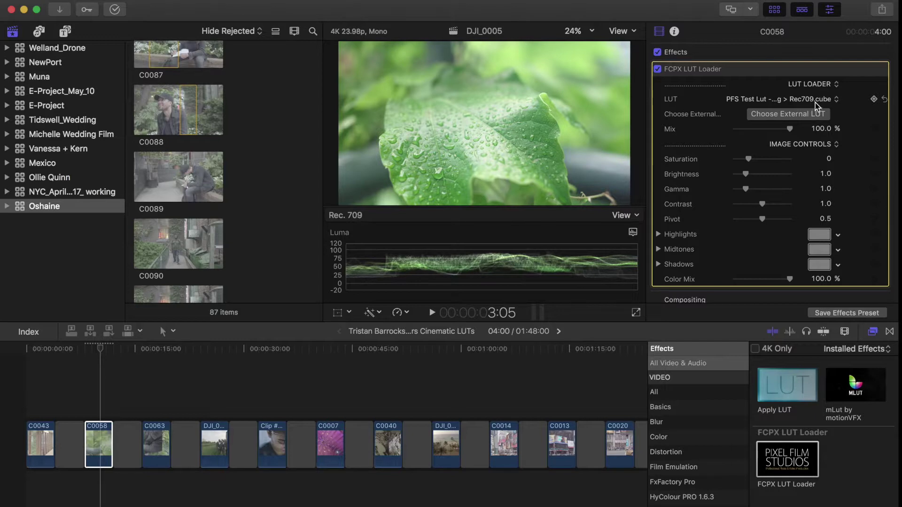
click(815, 98)
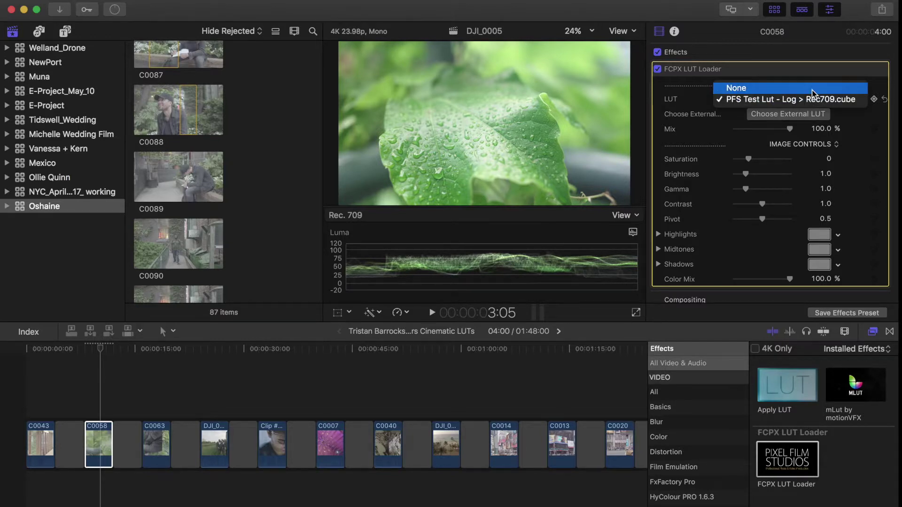
click(813, 89)
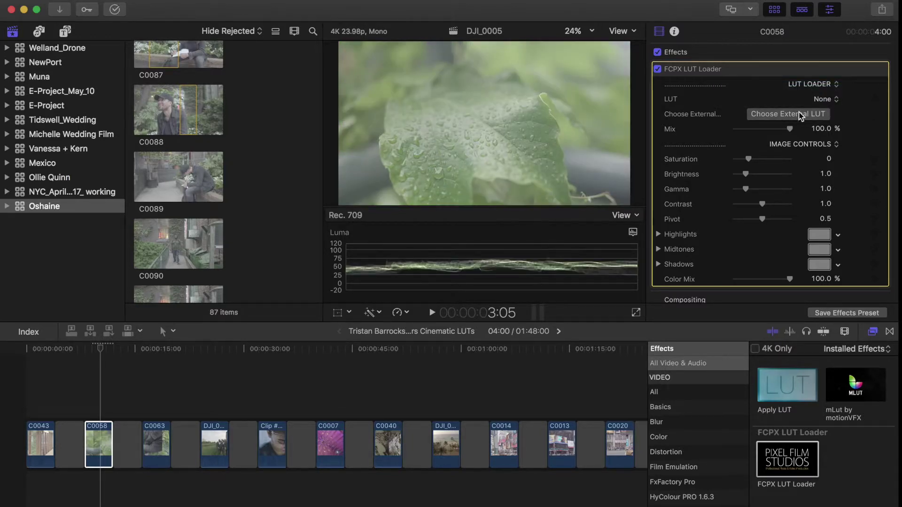
Load Vintage_RedWood.cube as the external LUT on clip C0058 and set its mix to 75%
click(787, 115)
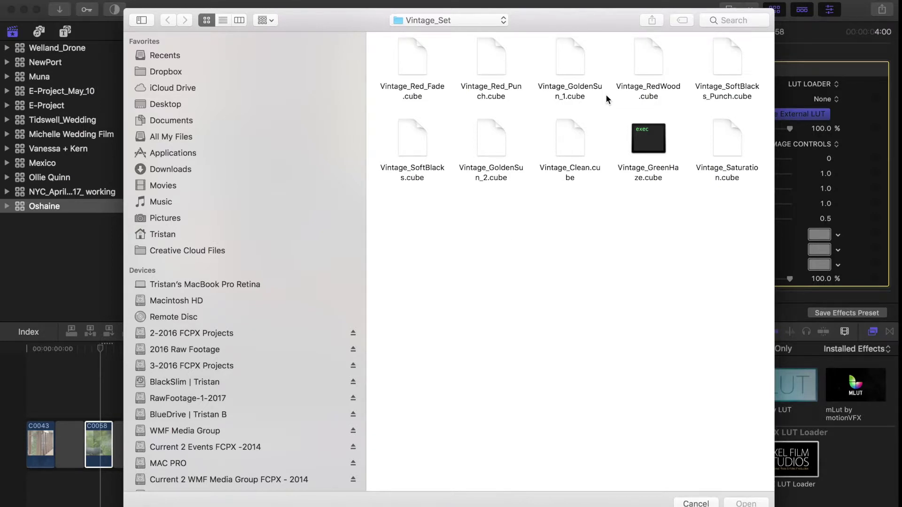
double_click(648, 57)
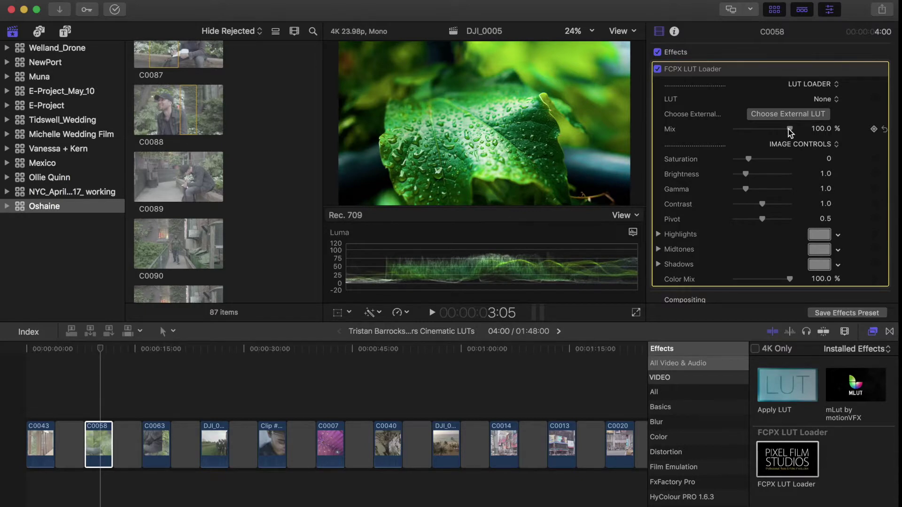
mouse_move(788, 128)
mouse_down()
mouse_move(734, 130)
mouse_move(780, 133)
mouse_up()
click(817, 128)
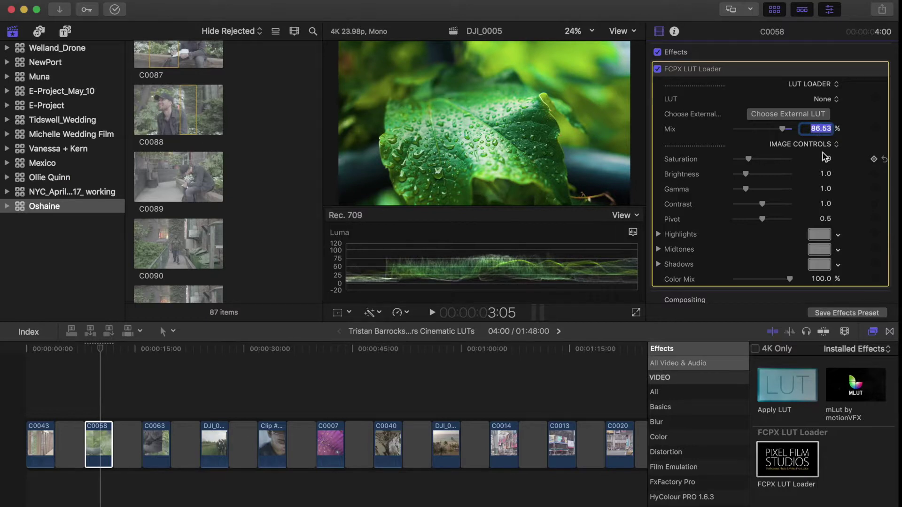
text(75)
key(Return)
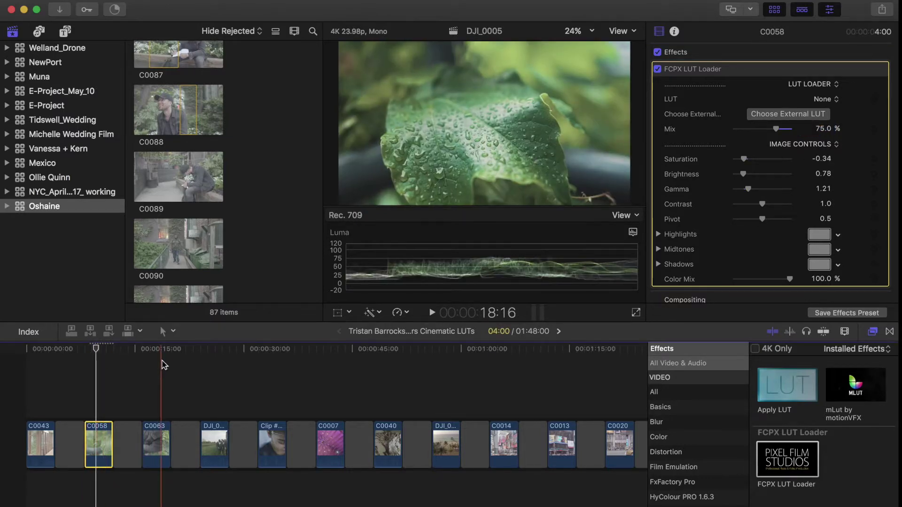
Select clip C0063 and apply mLut by motionVFX to it
click(162, 365)
click(161, 442)
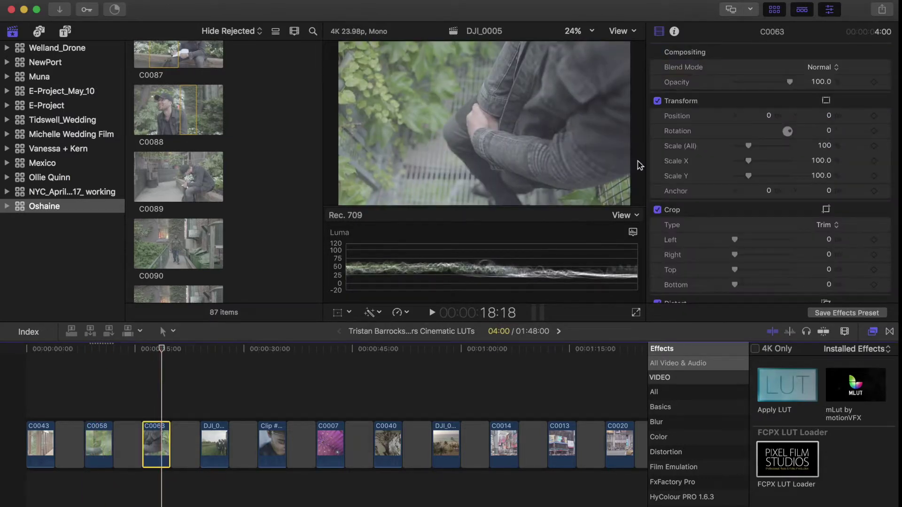
double_click(850, 388)
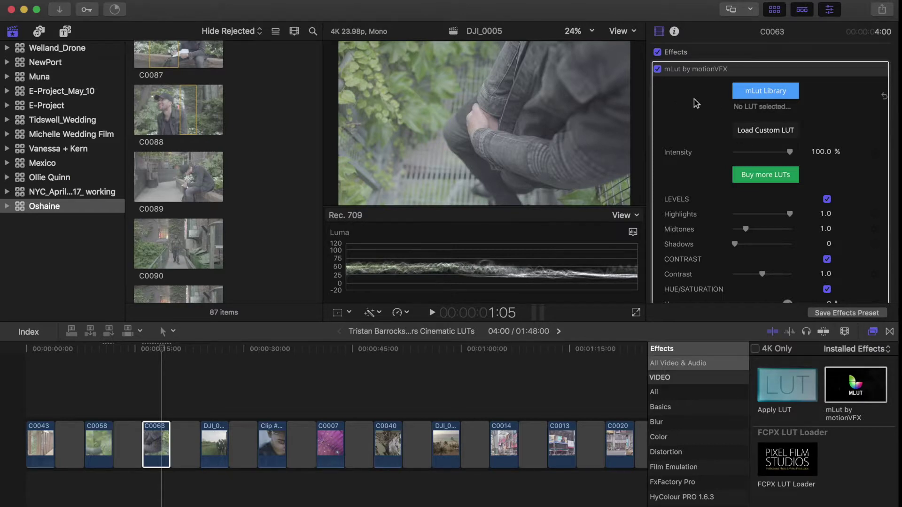
Open the mLut Library, scroll down to the CineCut LUTs, and bring up the Import file picker
click(761, 97)
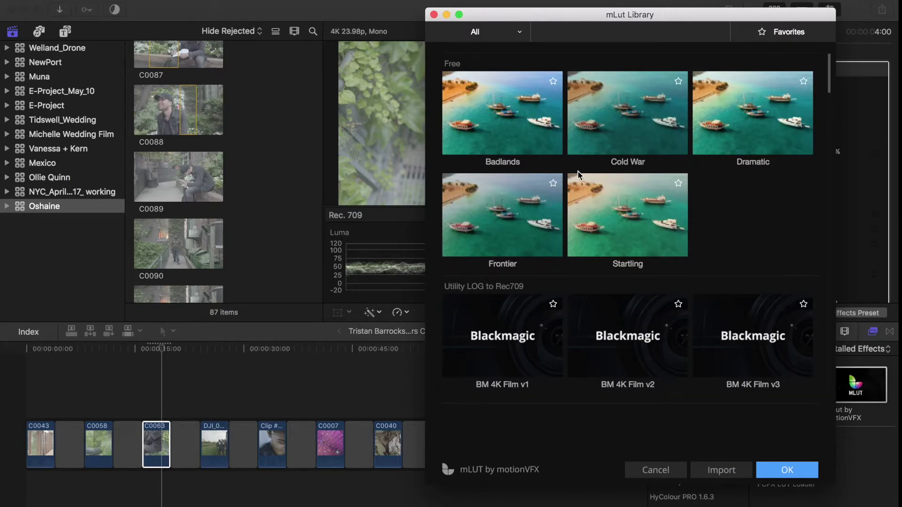
scroll(711, 176, down, 5)
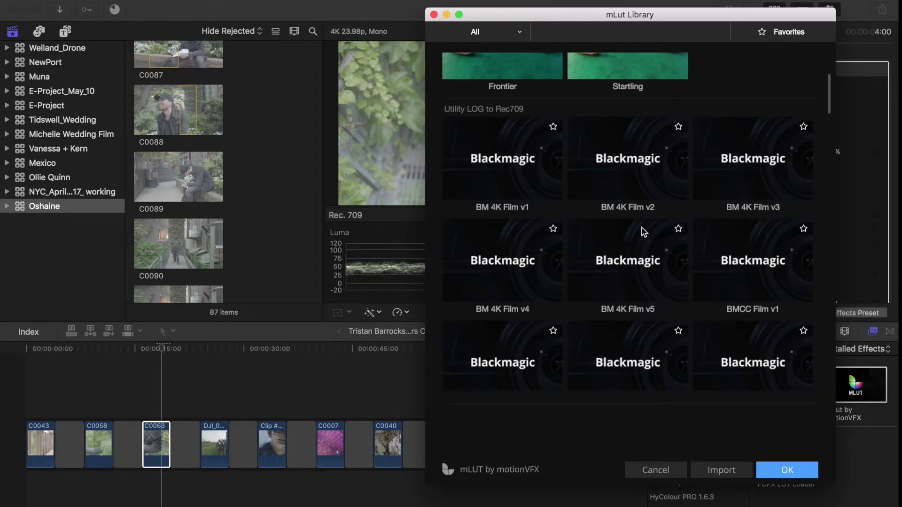
scroll(642, 227, down, 10)
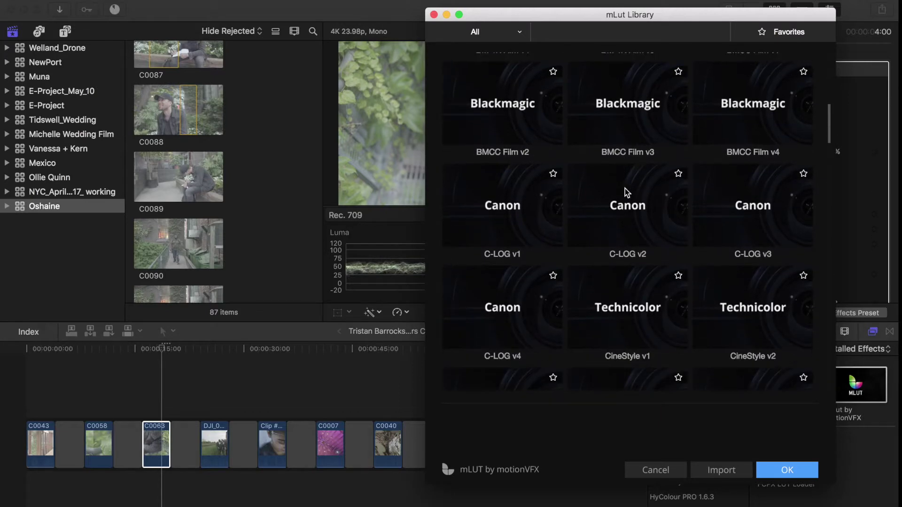
scroll(625, 188, down, 3)
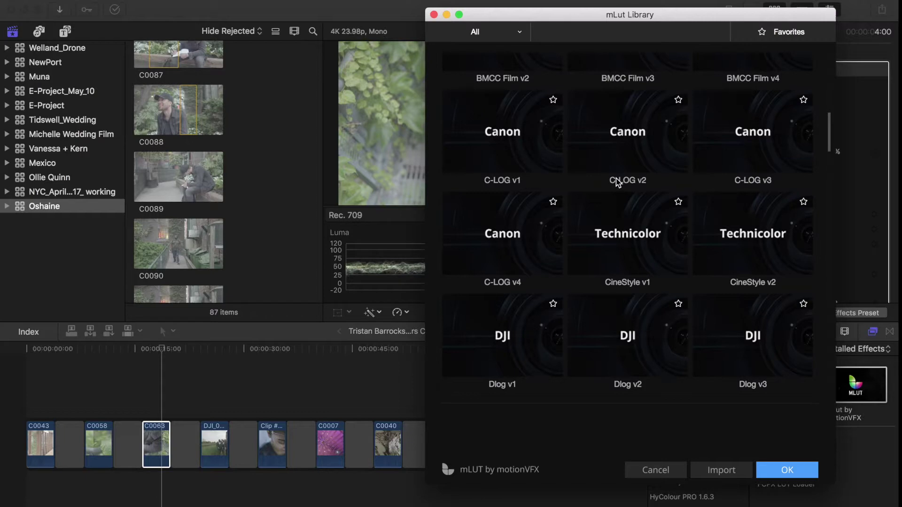
scroll(635, 183, down, 3)
scroll(629, 188, down, 5)
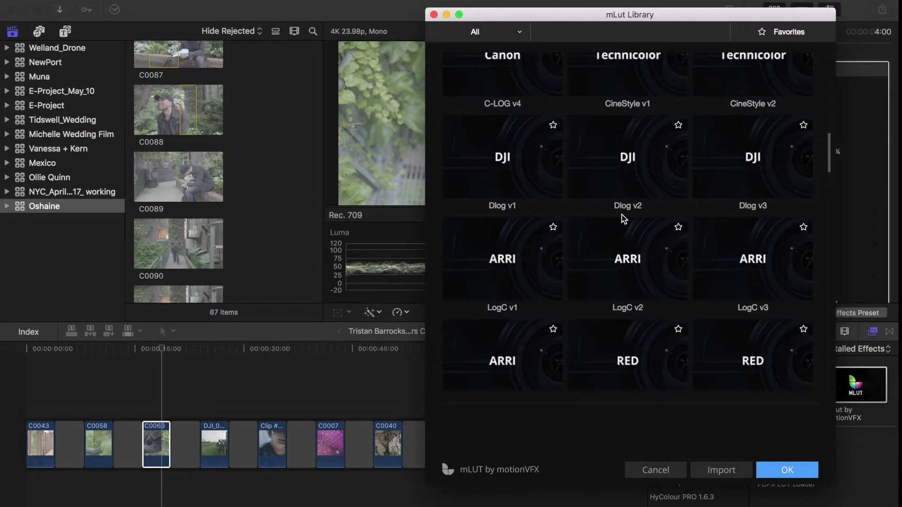
scroll(621, 216, down, 10)
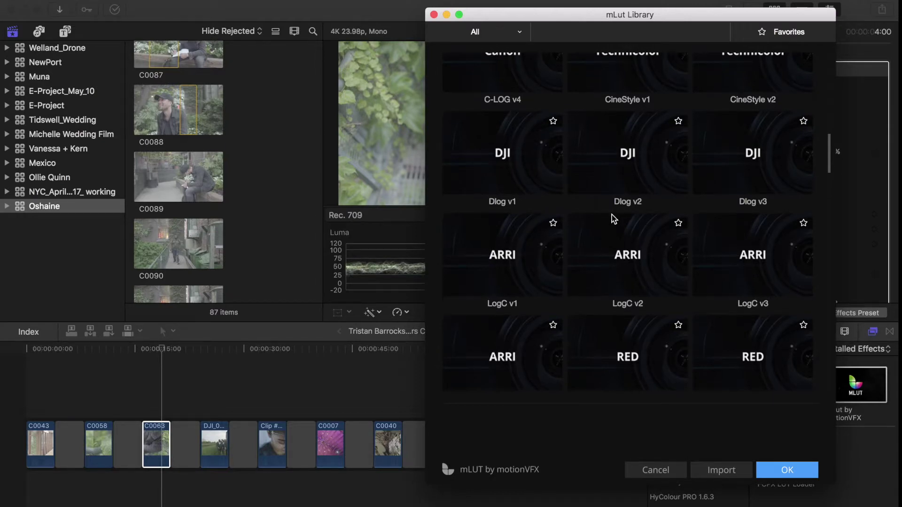
scroll(627, 210, down, 14)
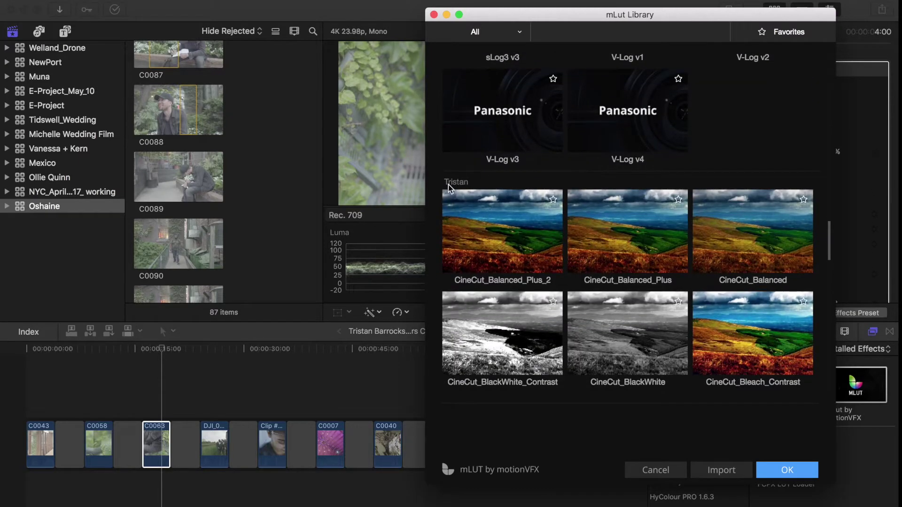
scroll(590, 179, down, 2)
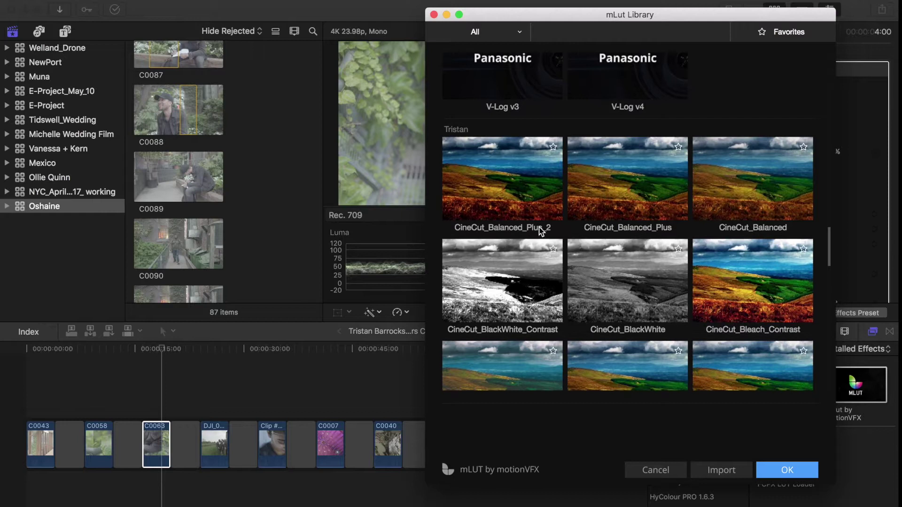
scroll(574, 167, down, 3)
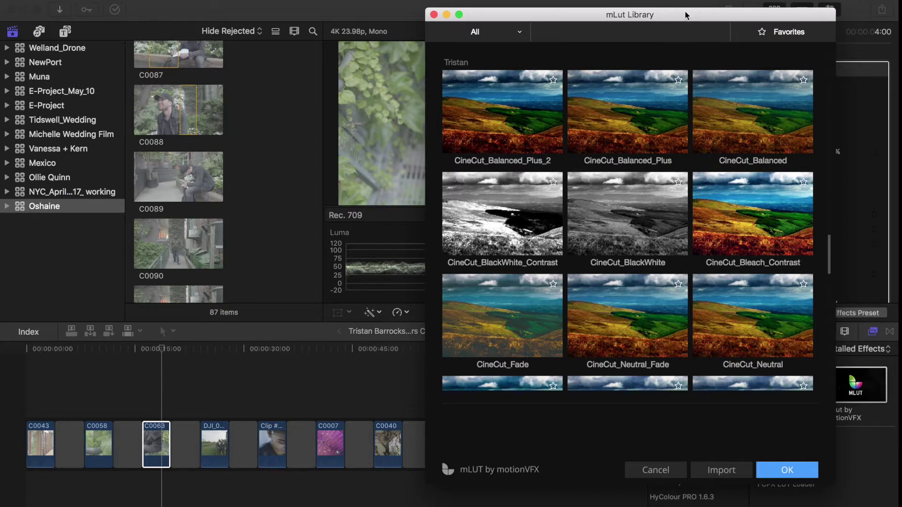
click(718, 471)
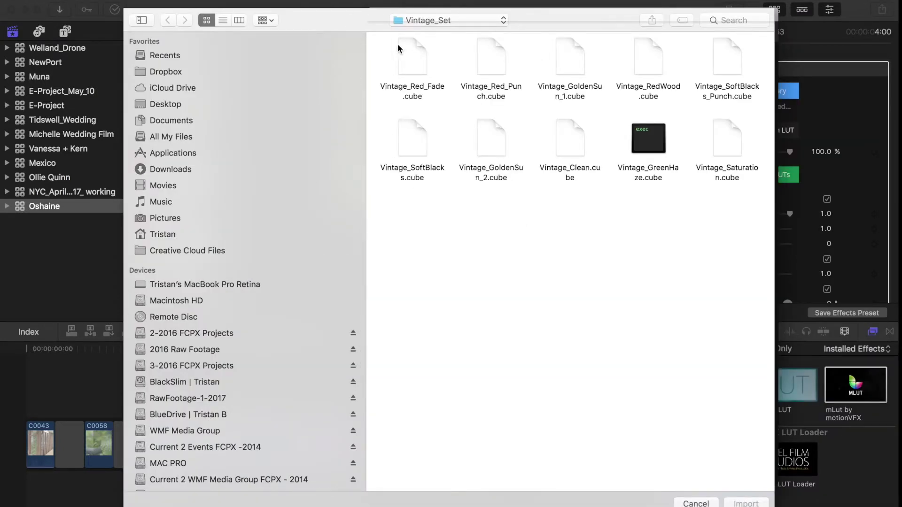
Select Vintage_Red_Fade, Red_Punch, GoldenSun_1 and RedWood .cube files, then cancel the import
click(413, 54)
click(489, 58)
click(578, 60)
click(648, 60)
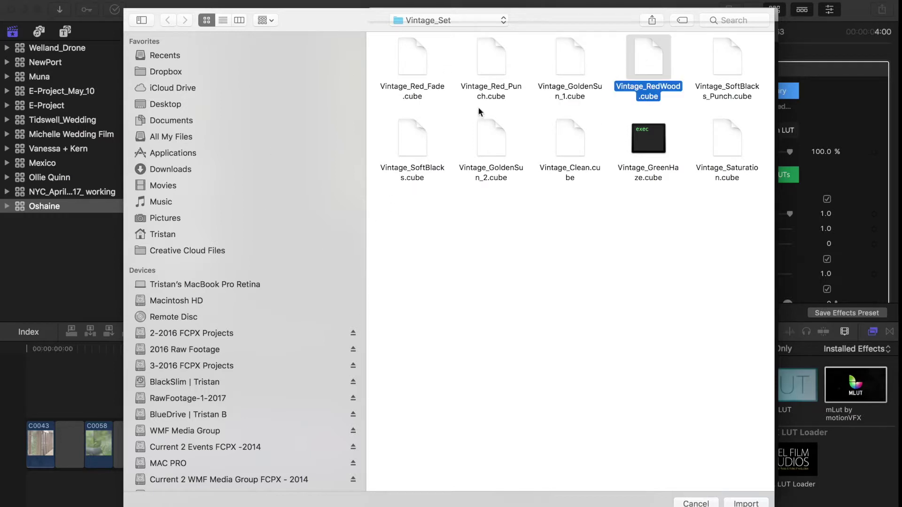
click(694, 503)
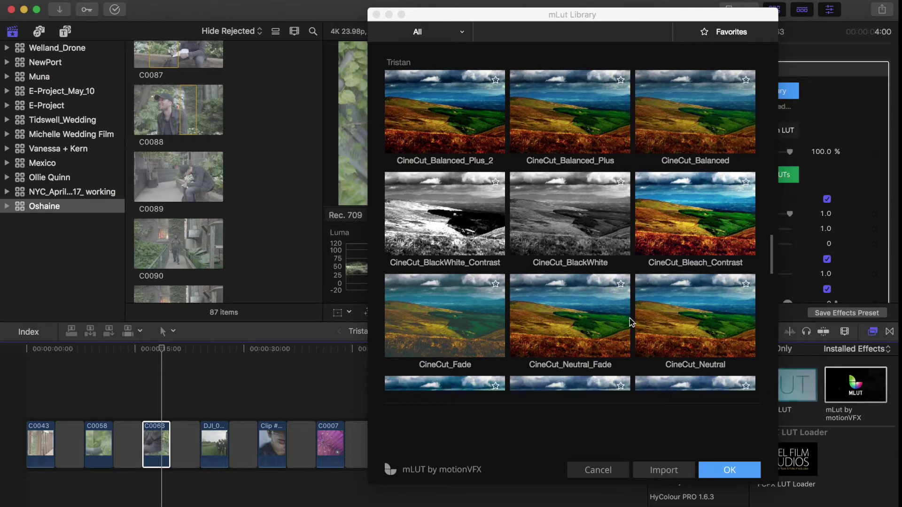
Browse the mLut Library, preview CineCut_Neutral_Fade on C0063, and move the window aside
scroll(654, 317, down, 3)
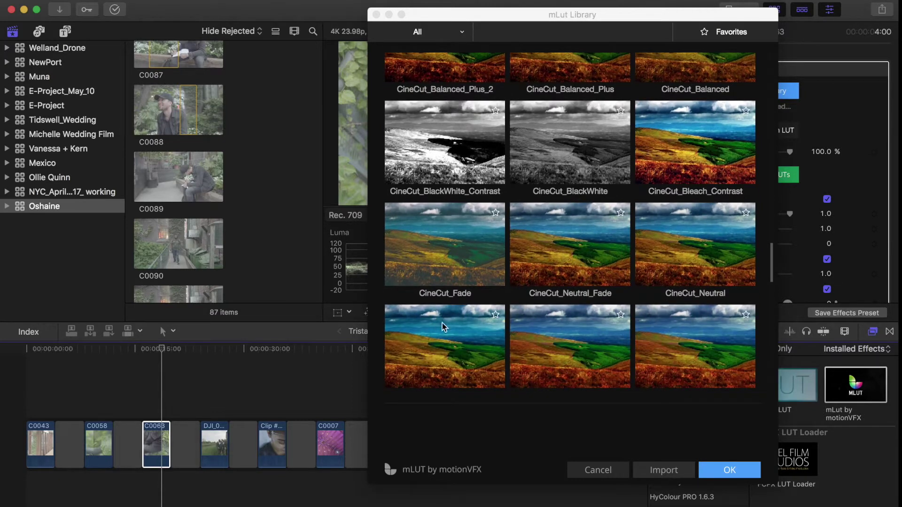
scroll(622, 332, up, 3)
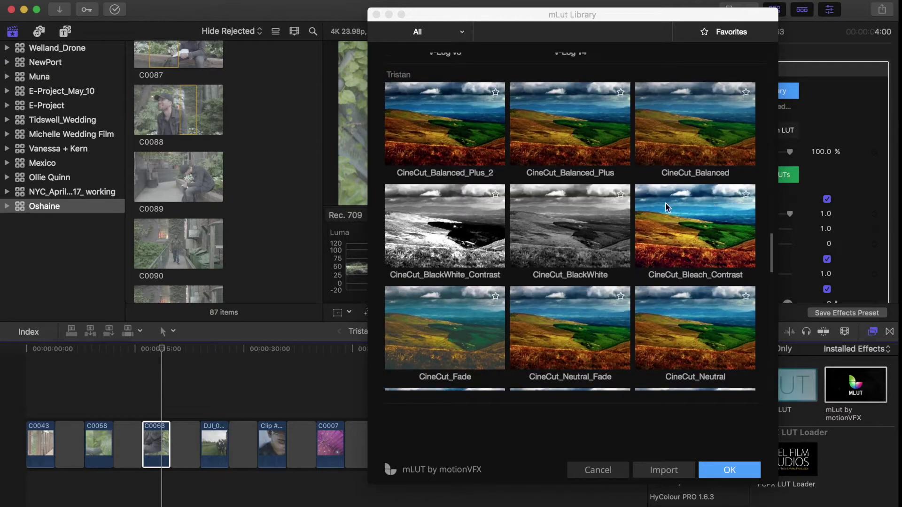
scroll(572, 262, down, 3)
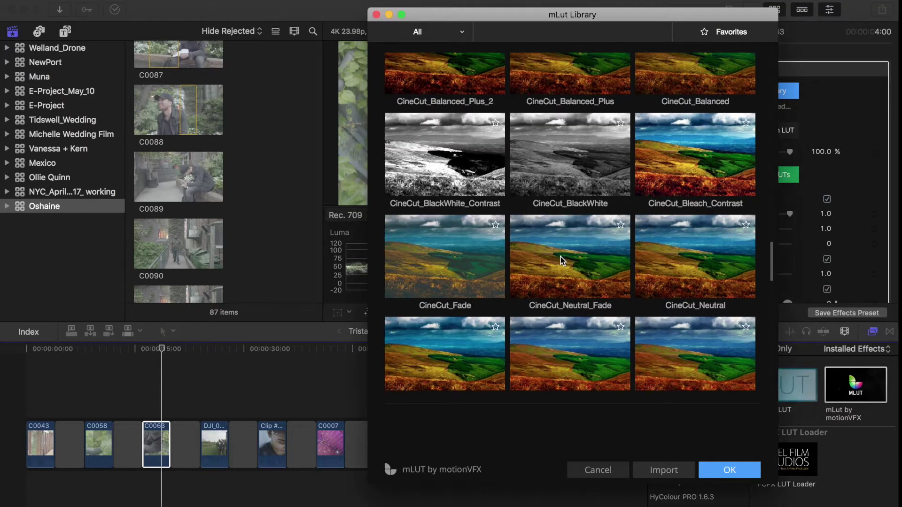
click(560, 256)
drag(613, 12, 668, 309)
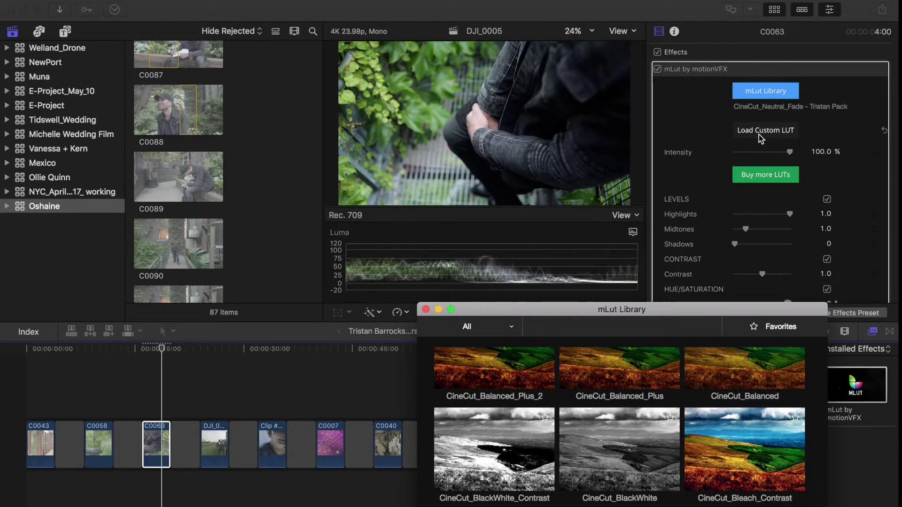
Try CineCut_BlackWhite_Contrast, settle on CineCut_BlackWhite for C0063, then select clip DJI_0005
click(738, 268)
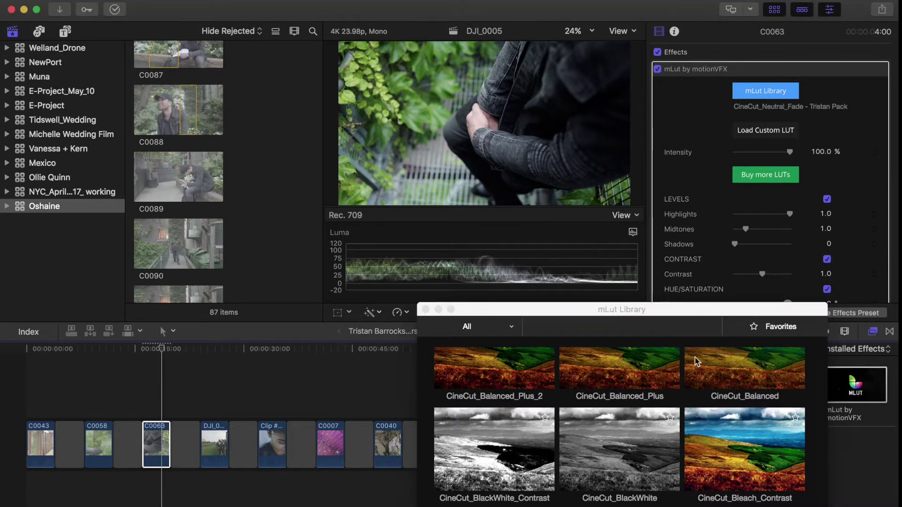
click(505, 457)
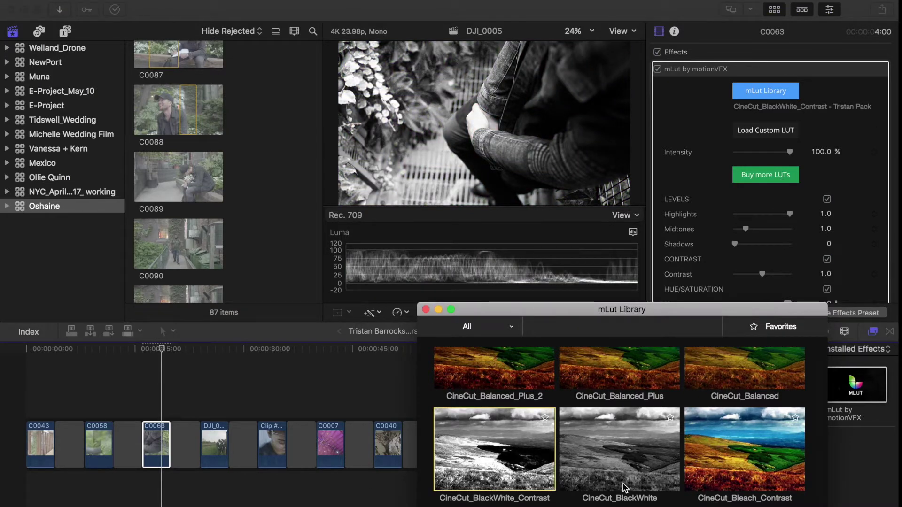
click(613, 454)
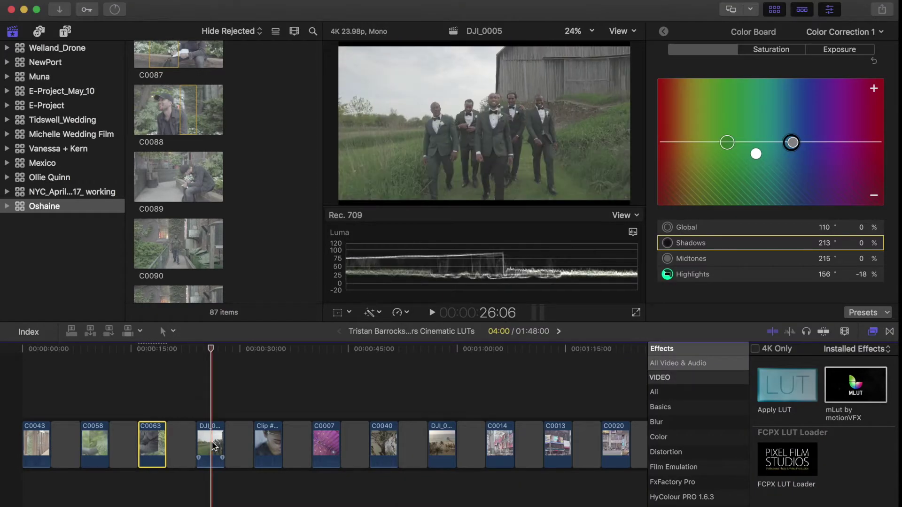
click(213, 441)
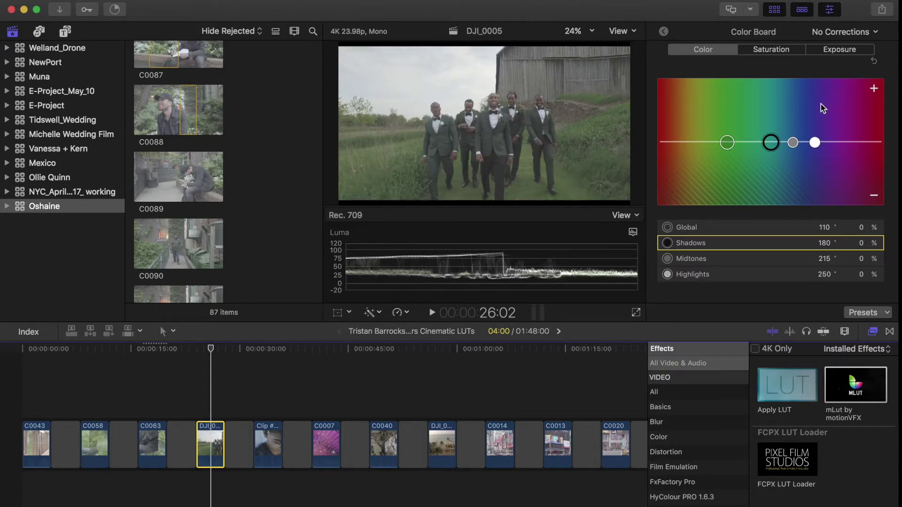
Add mLut by motionVFX to DJI_0005 and open its LUT library, moved off the viewer
double_click(842, 397)
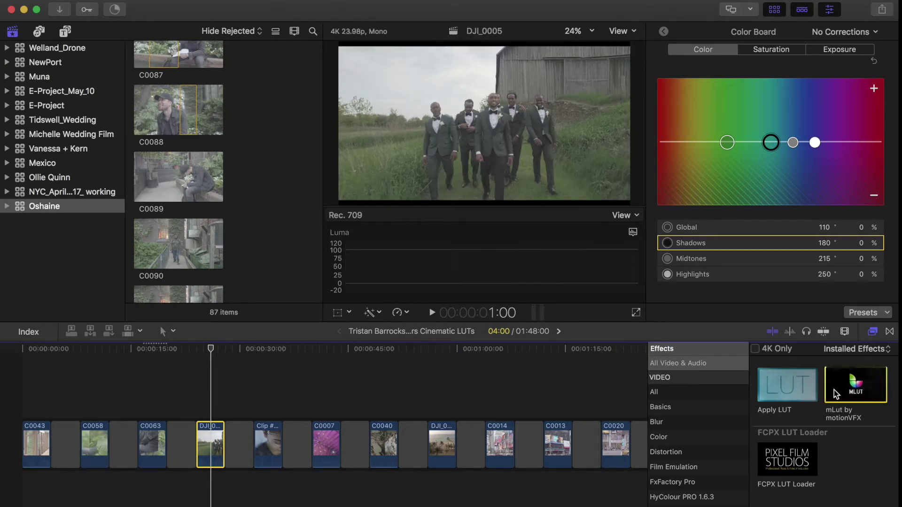
click(664, 32)
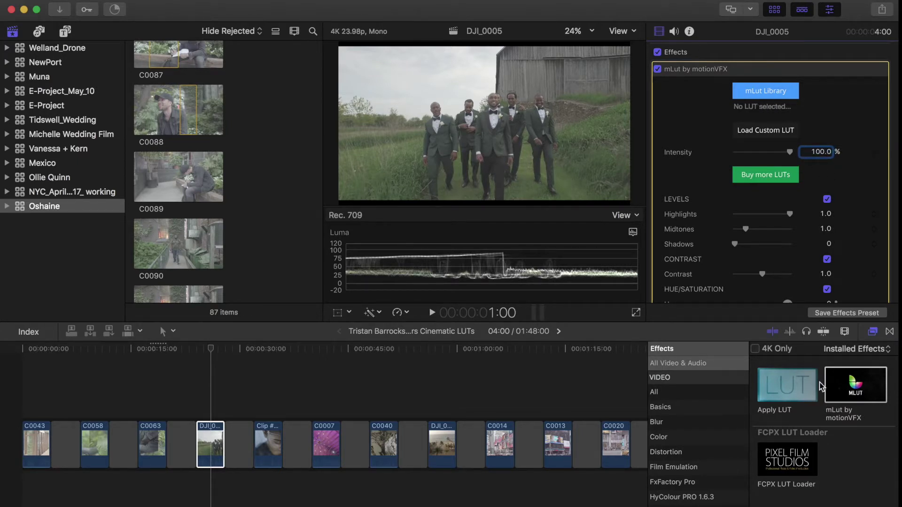
click(769, 93)
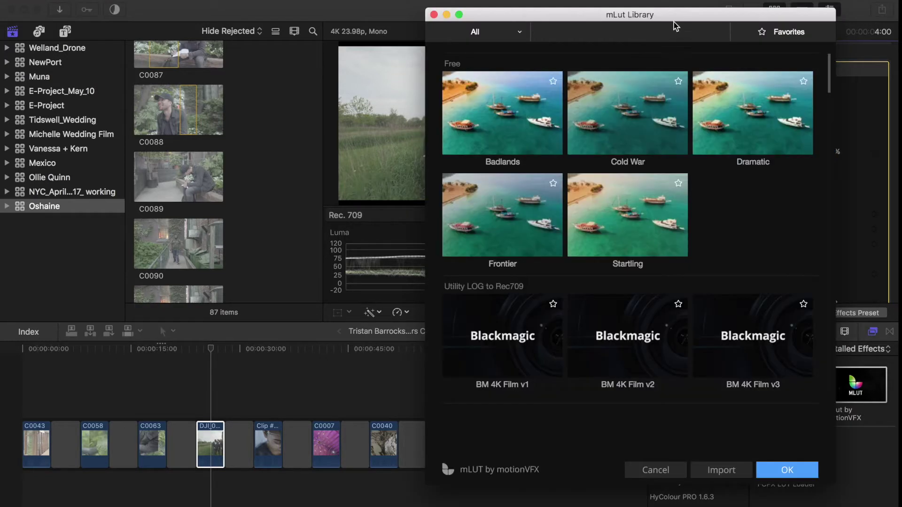
drag(673, 21, 542, 313)
Scroll to the CineCut looks and apply CineCut_Balanced_Plus to DJI_0005
scroll(520, 375, down, 15)
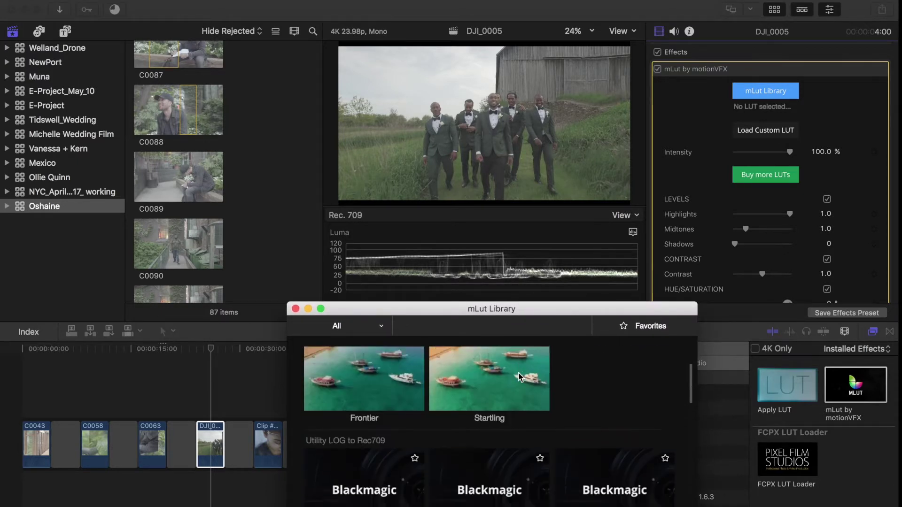
scroll(520, 376, down, 15)
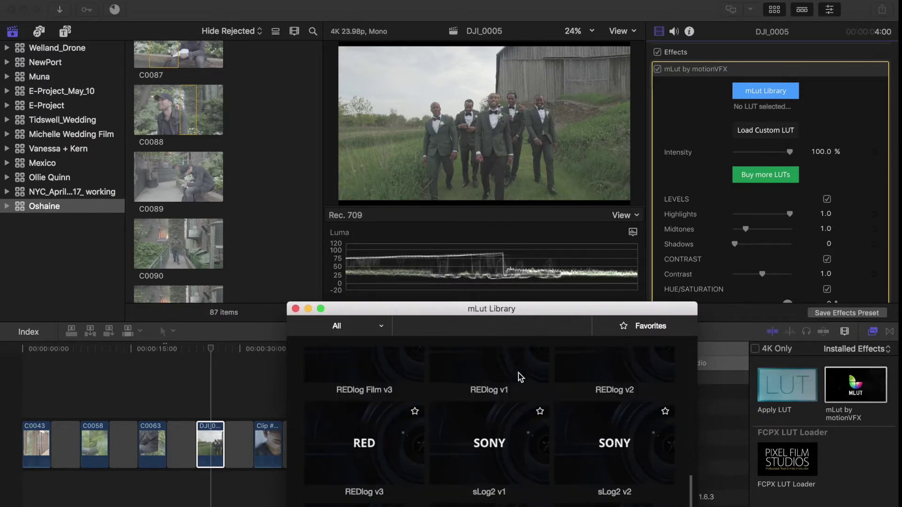
scroll(519, 376, down, 5)
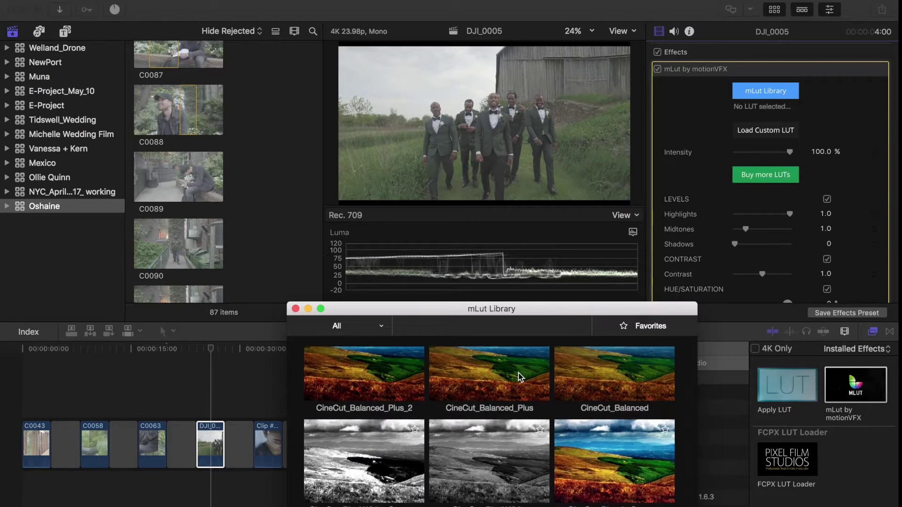
scroll(519, 376, up, 4)
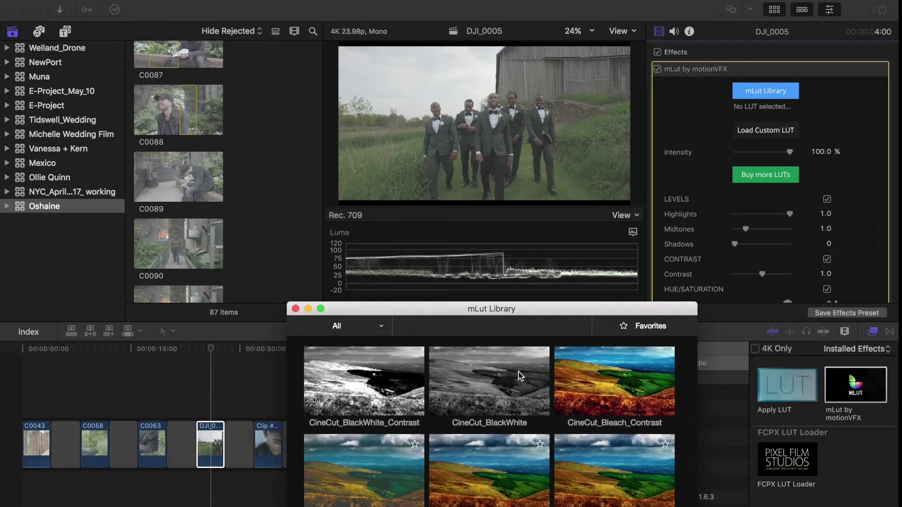
scroll(519, 376, up, 1)
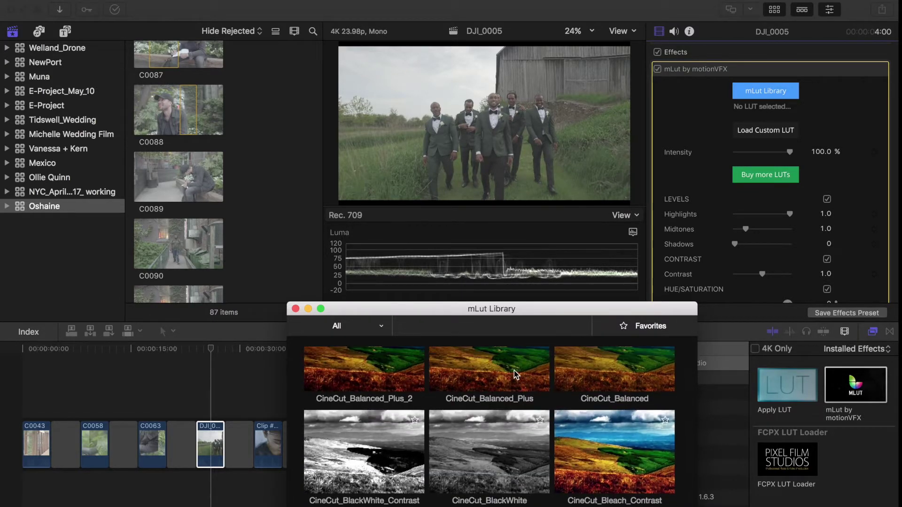
click(486, 374)
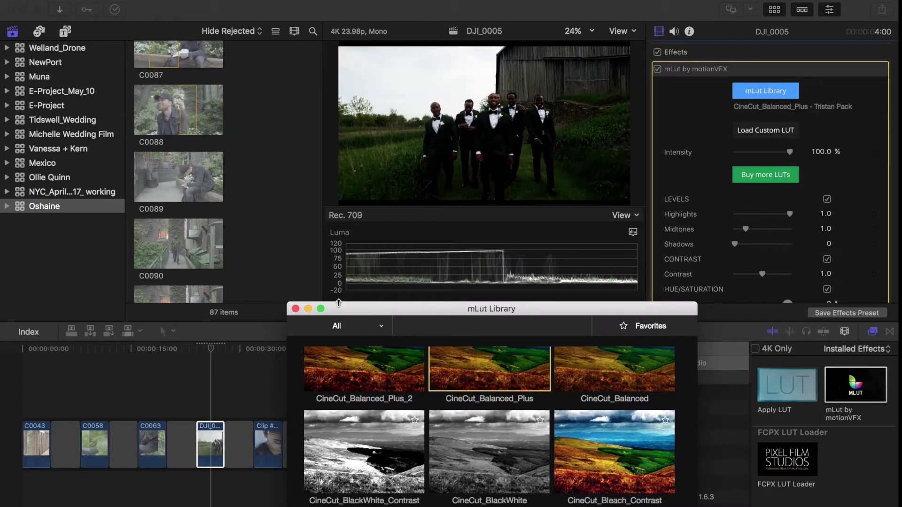
Move the mLut Library window aside and close it, keeping CineCut_Balanced_Plus on DJI_0005
drag(359, 307, 217, 141)
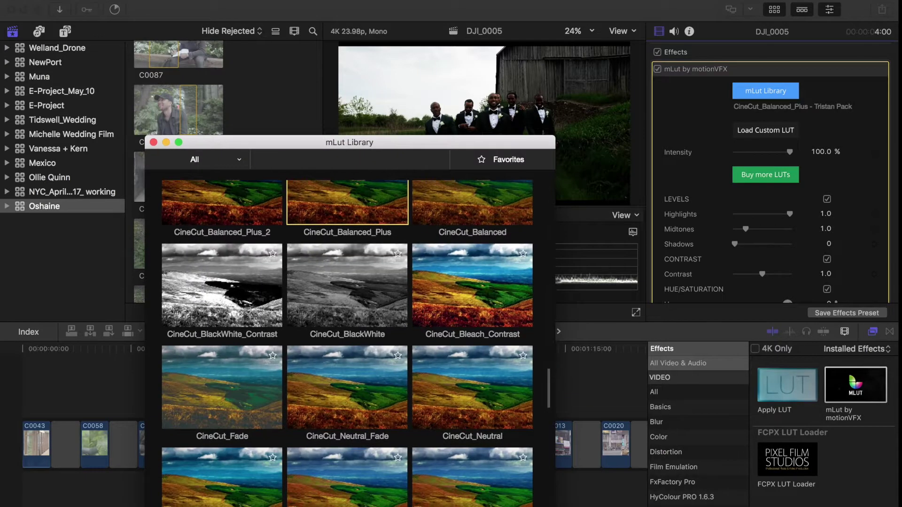
drag(463, 146, 443, 113)
click(760, 180)
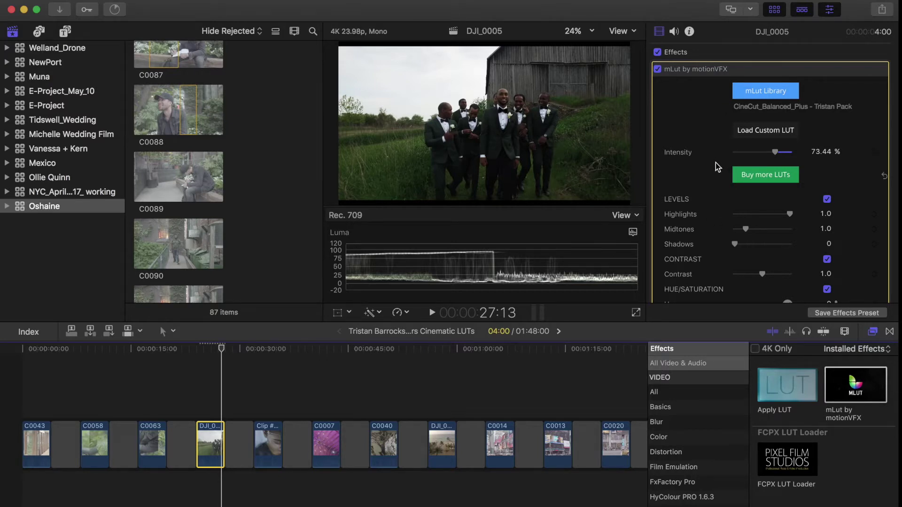
Raise DJI_0005's highlight exposure to about 22% in the Color Board
key(super+6)
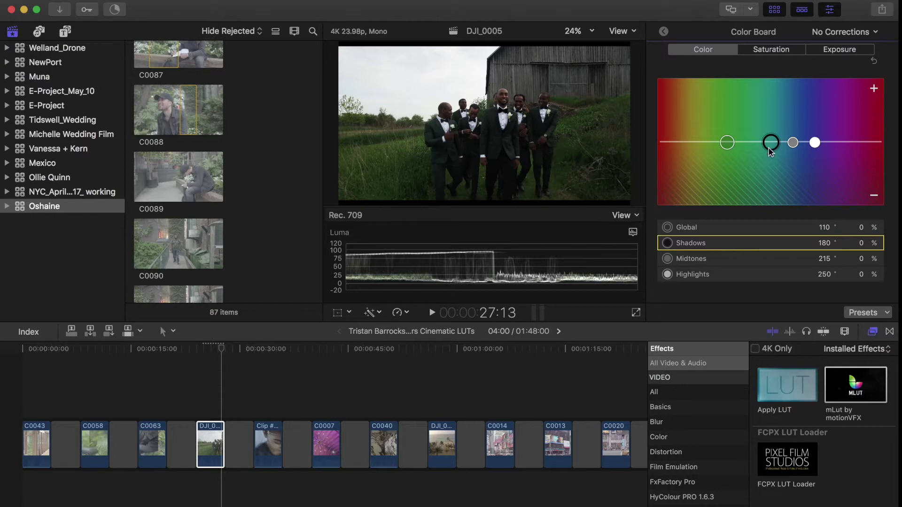
click(836, 50)
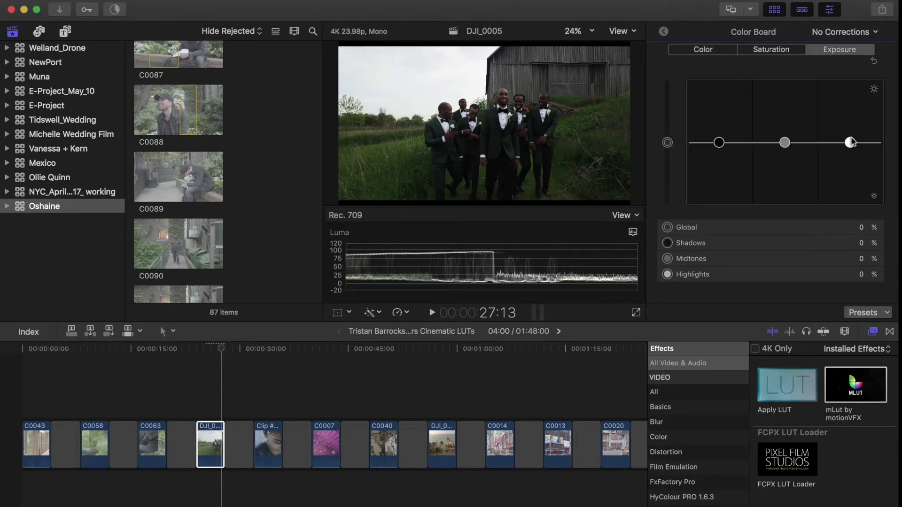
drag(850, 142, 851, 130)
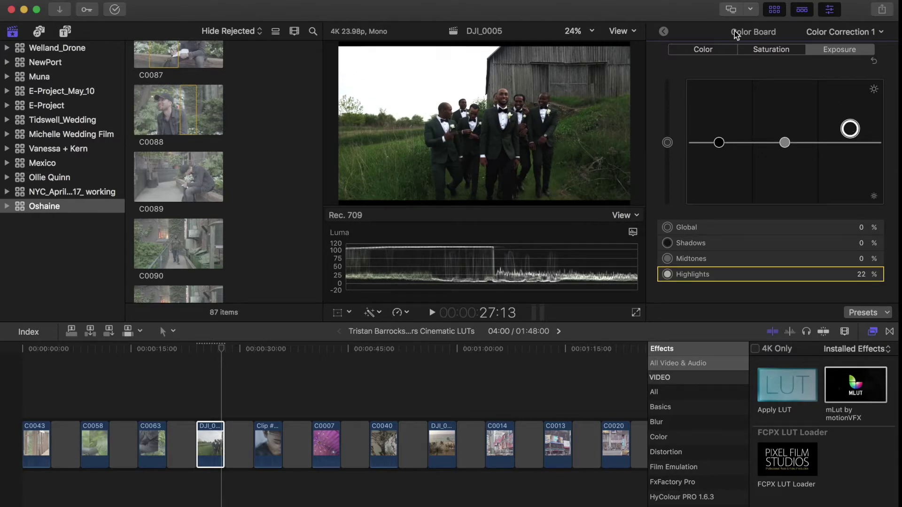
Give DJI_0005's midtones a faint warm tint (74°, 1%), then select Clip #48
click(728, 52)
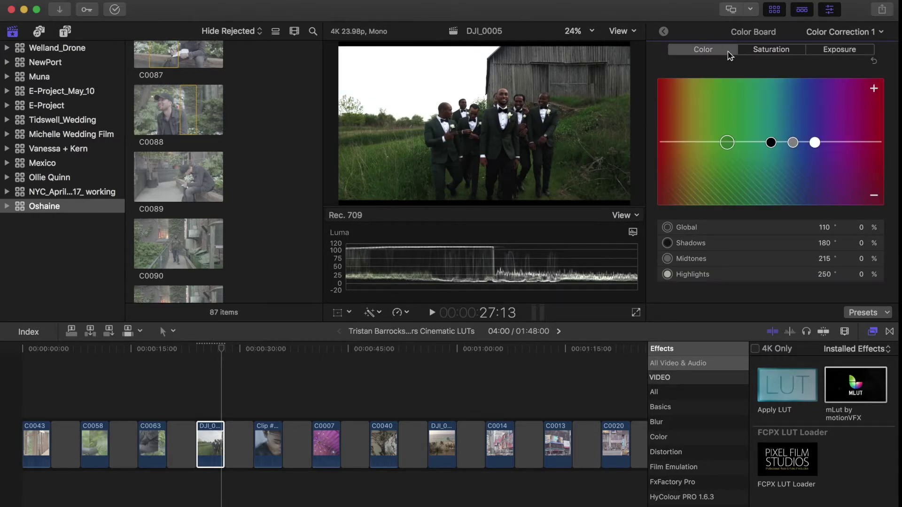
click(793, 143)
drag(791, 141, 695, 144)
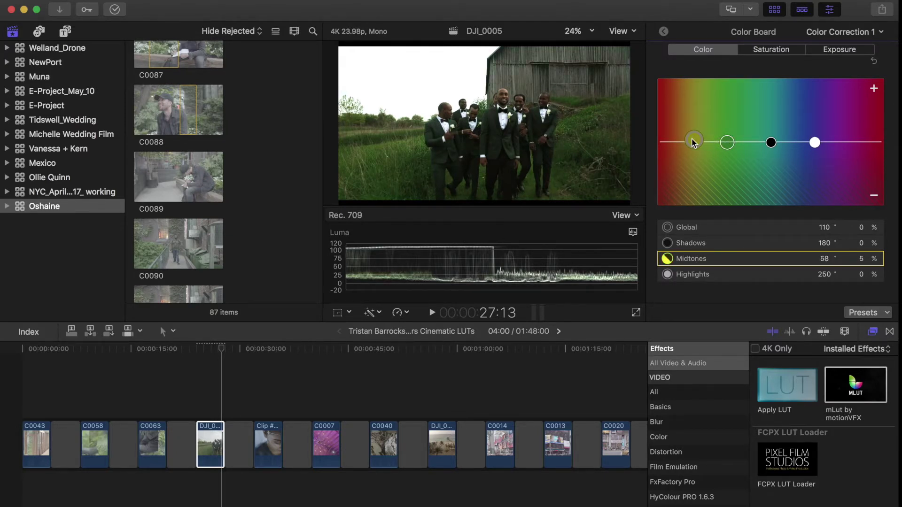
drag(693, 141, 693, 140)
mouse_move(690, 140)
mouse_down()
mouse_move(679, 145)
mouse_move(703, 145)
mouse_up()
click(269, 444)
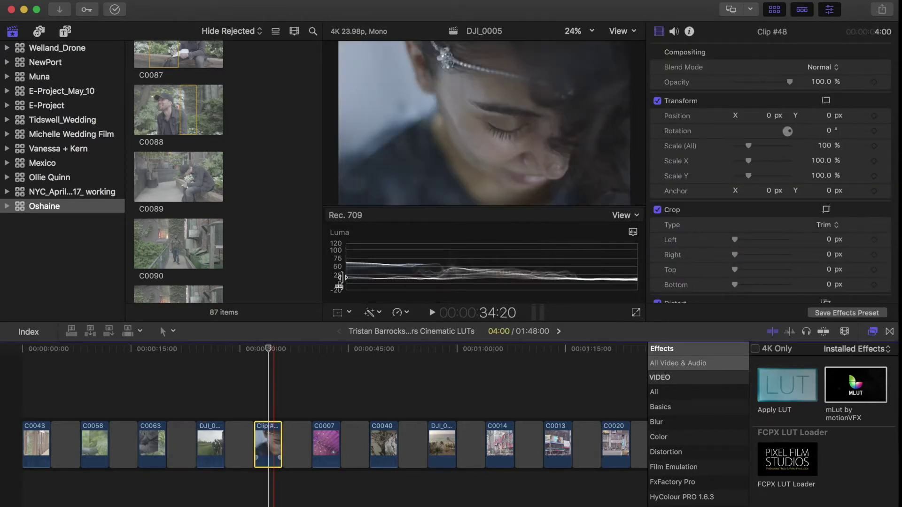
Add mLut by motionVFX to Clip #48 and open its LUT library
double_click(850, 391)
click(803, 46)
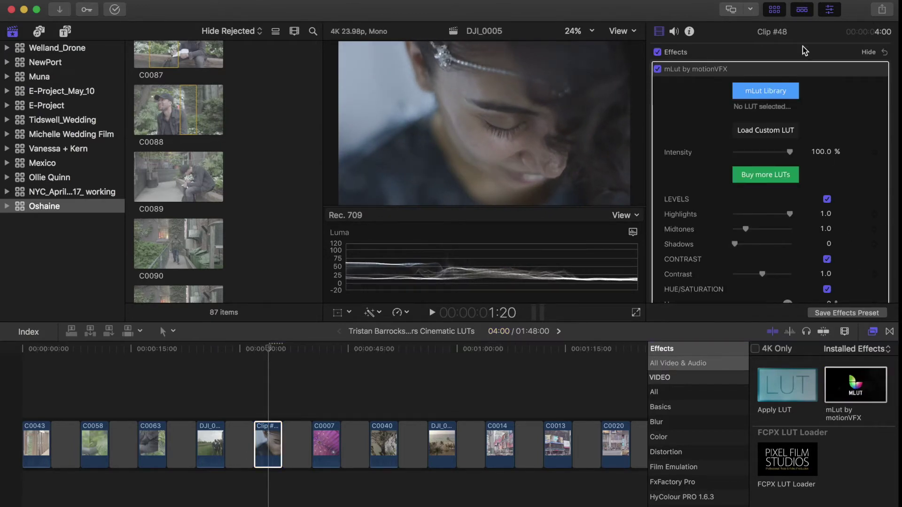
click(771, 94)
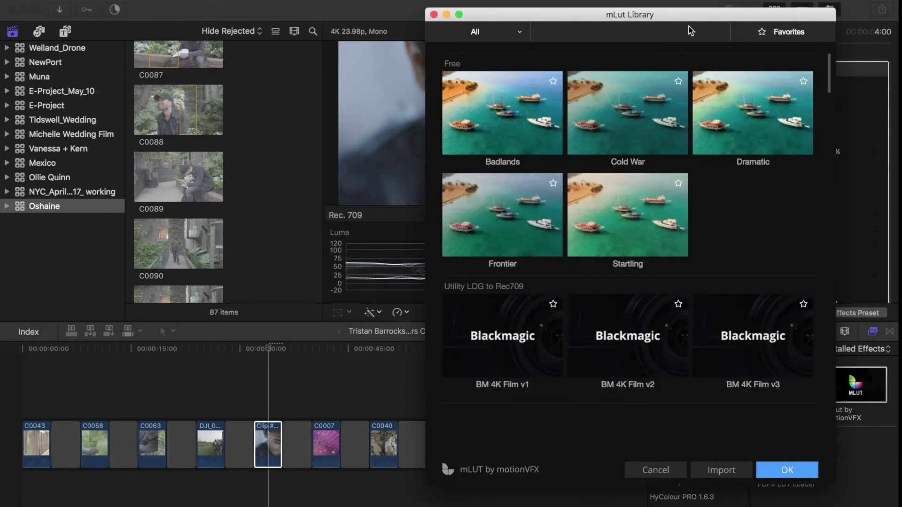
drag(689, 27, 537, 254)
scroll(580, 382, down, 10)
scroll(580, 382, down, 20)
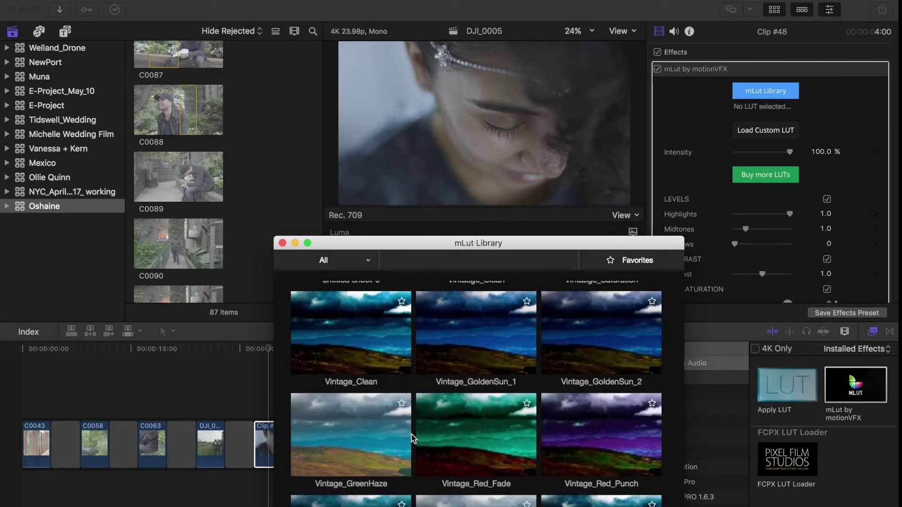
Preview Vintage_Red_Fade and several untitled shoot looks on Clip #48
click(459, 432)
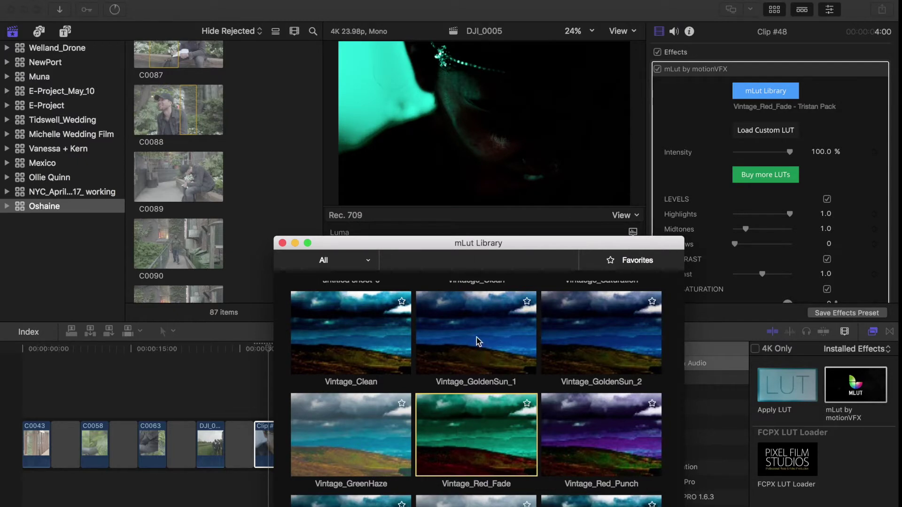
key(Up)
key(Up)
key(Left)
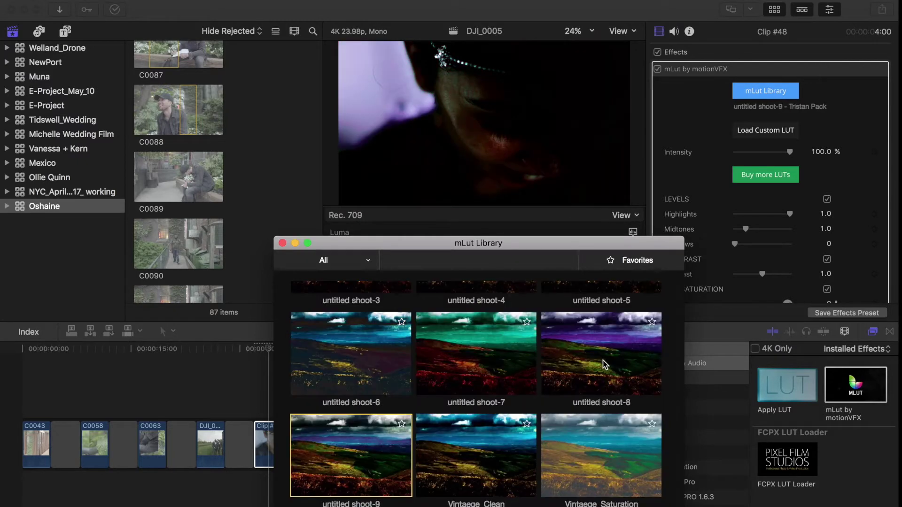
click(463, 368)
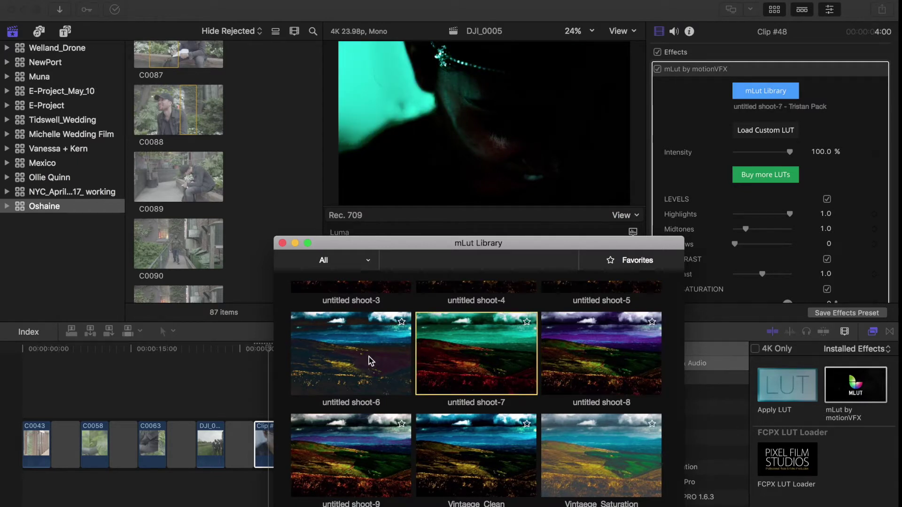
key(Left)
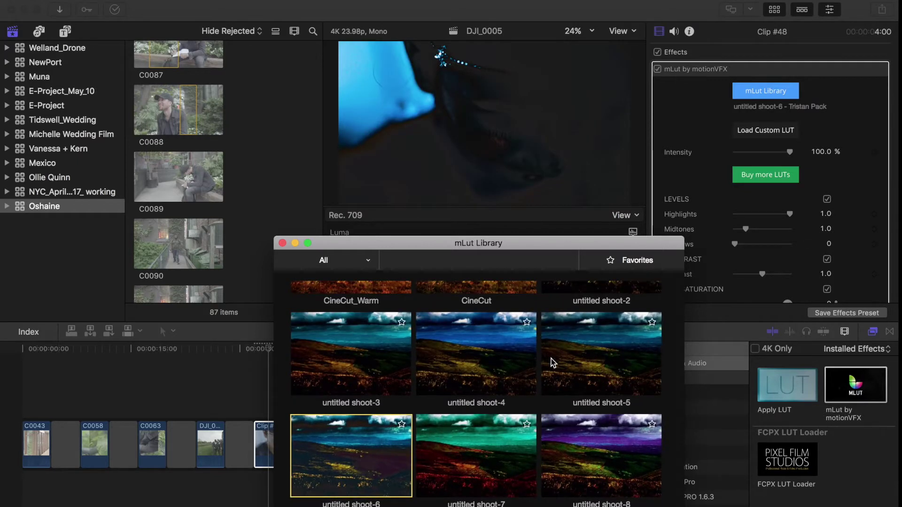
key(Left)
key(Left)
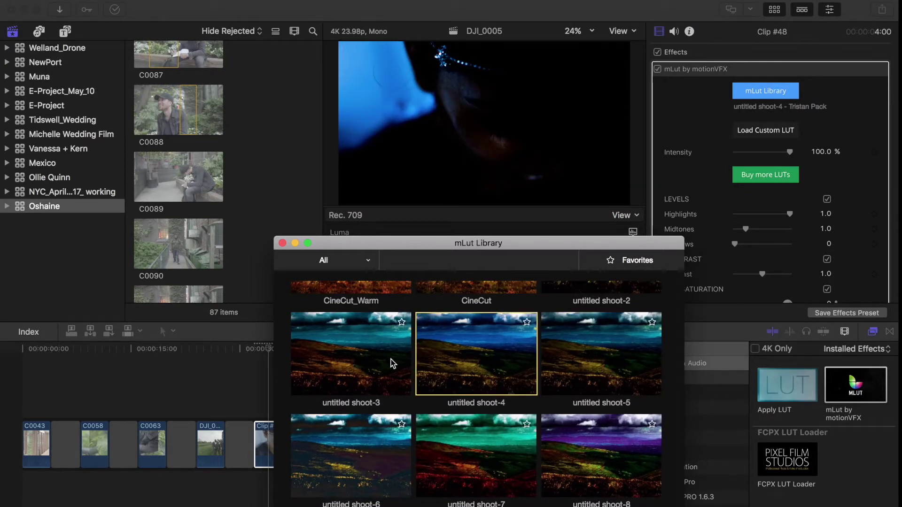
key(Left)
key(Left)
key(Left)
key(Left)
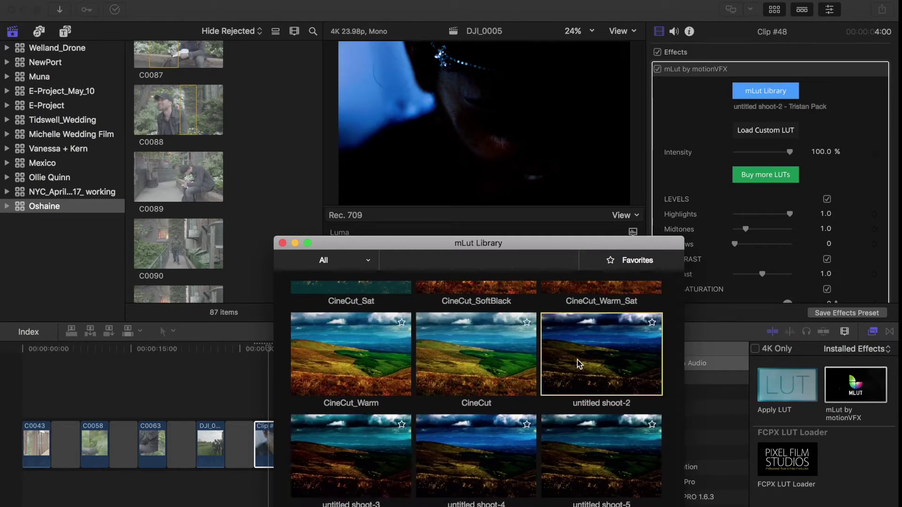
key(Right)
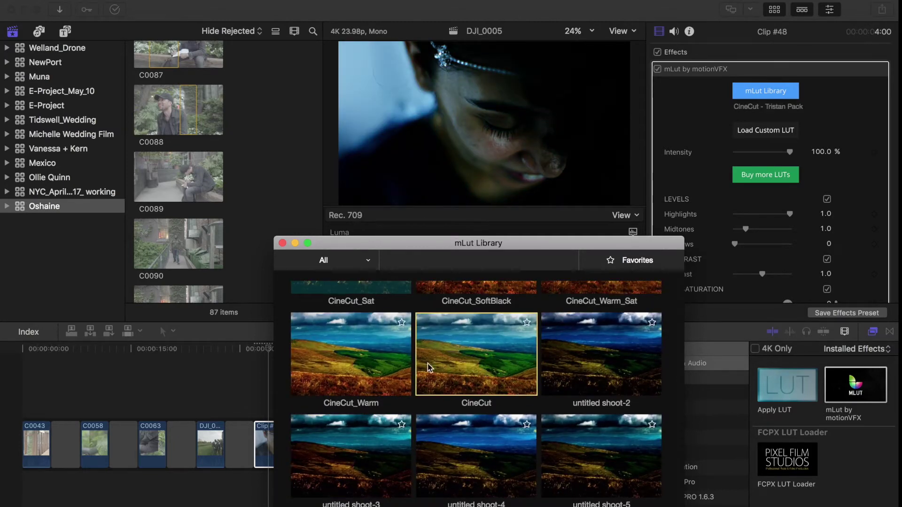
key(Right)
key(Left)
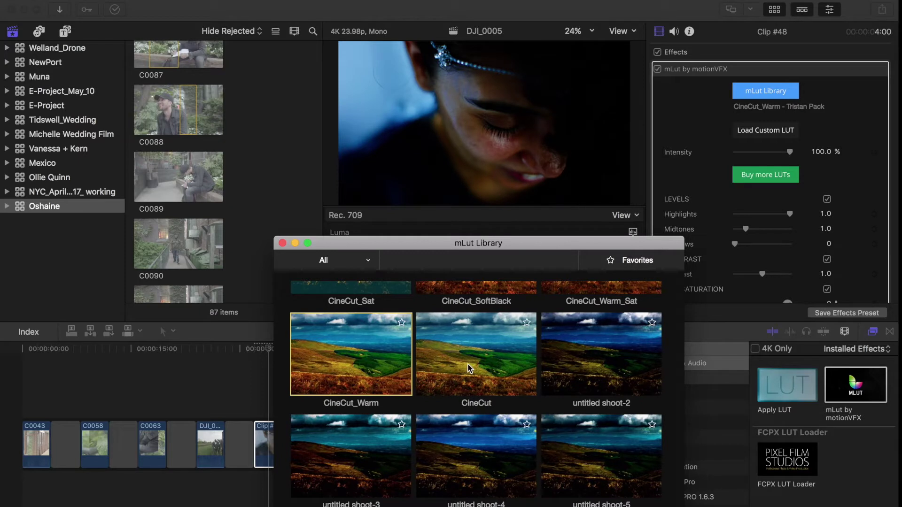
Compare CineCut_SoftBlack and CineCut, then choose CineCut_Warm for Clip #48
scroll(498, 334, up, 3)
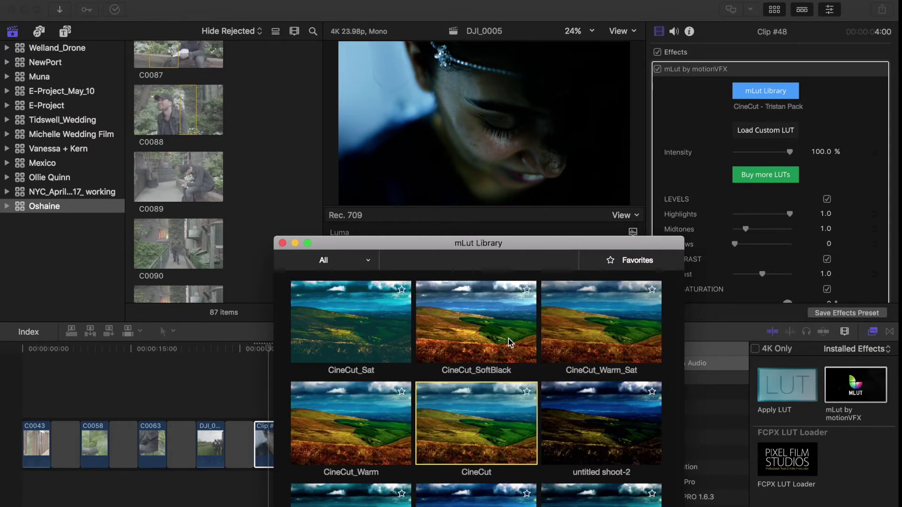
click(508, 339)
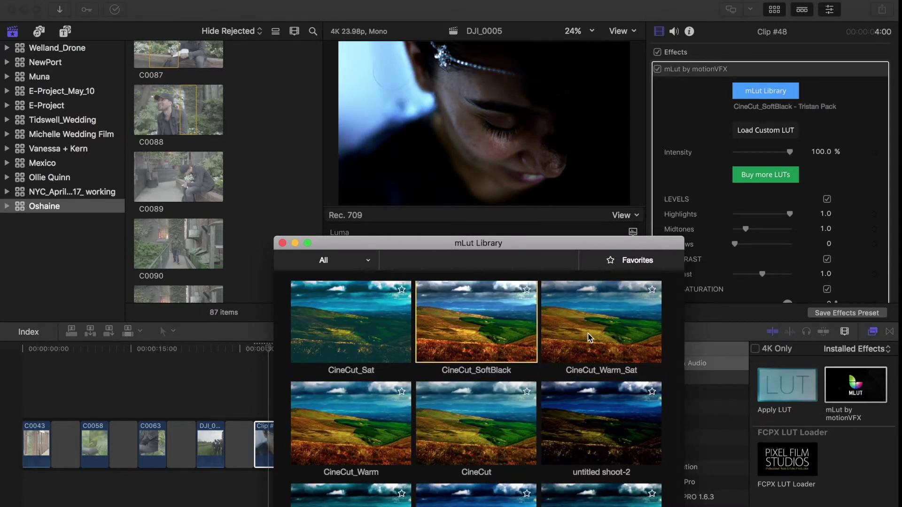
click(520, 402)
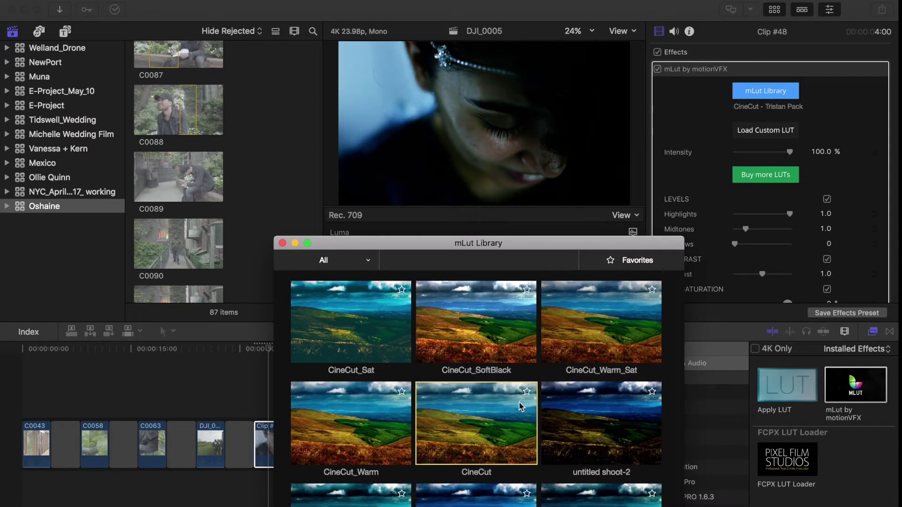
click(357, 429)
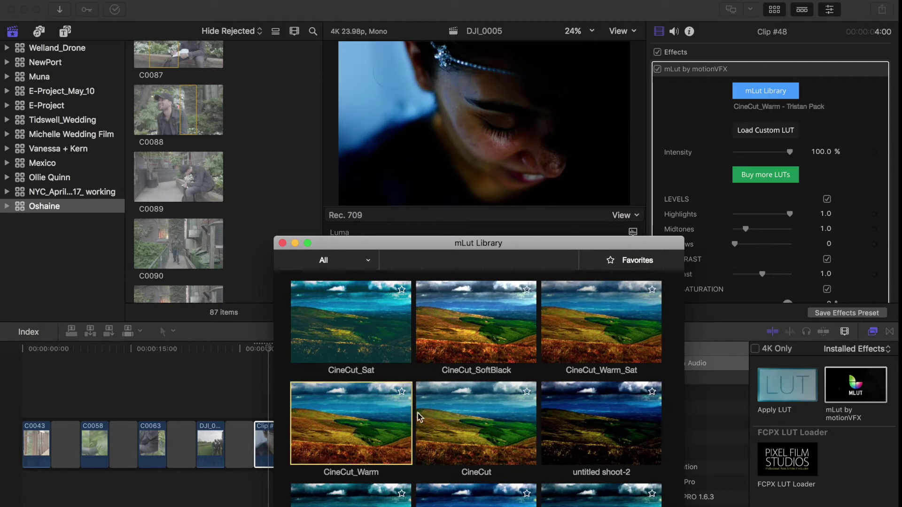
Confirm CineCut_Warm, close the library, and set the LUT intensity to 50%
drag(622, 242, 517, 41)
click(531, 505)
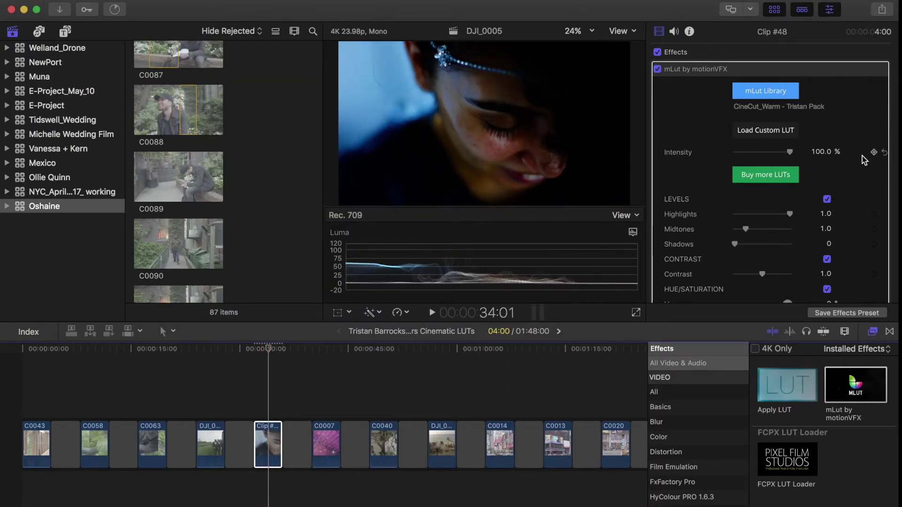
click(820, 153)
text(50)
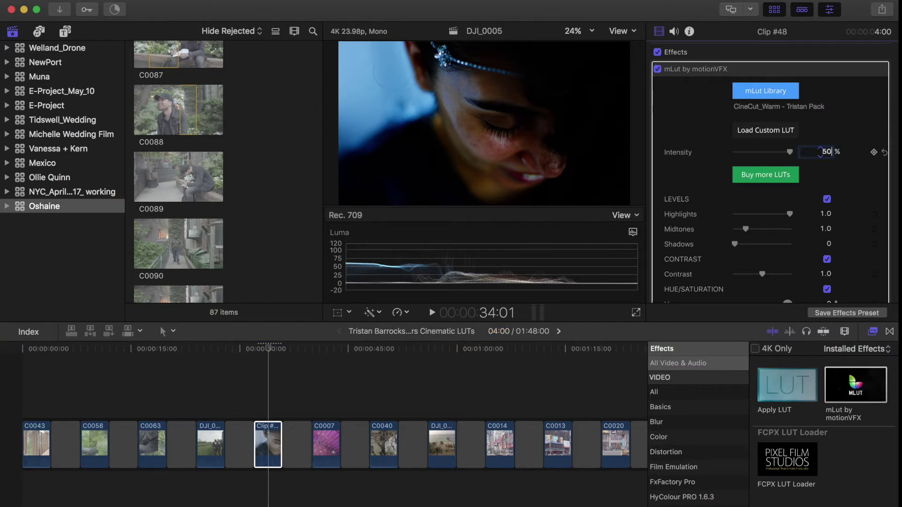
key(Return)
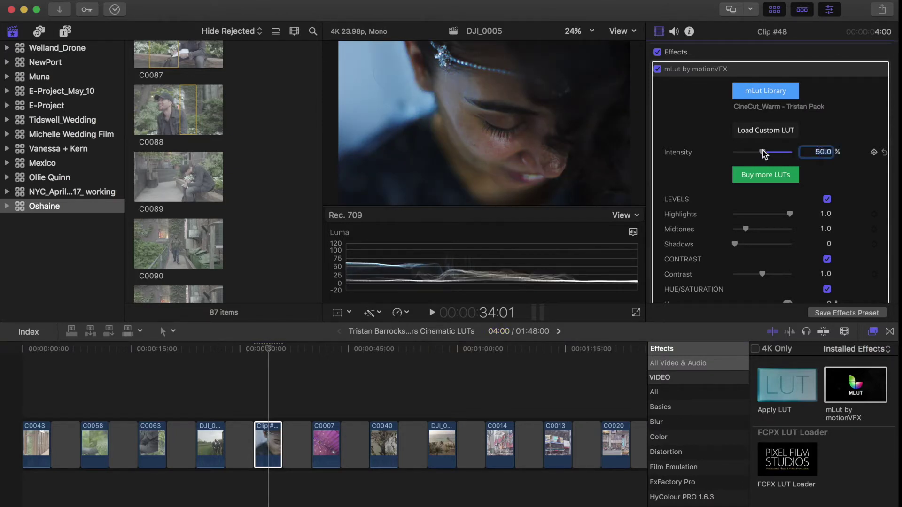
Toggle the effect to compare, then set the CineCut_Warm intensity to 64%
click(658, 70)
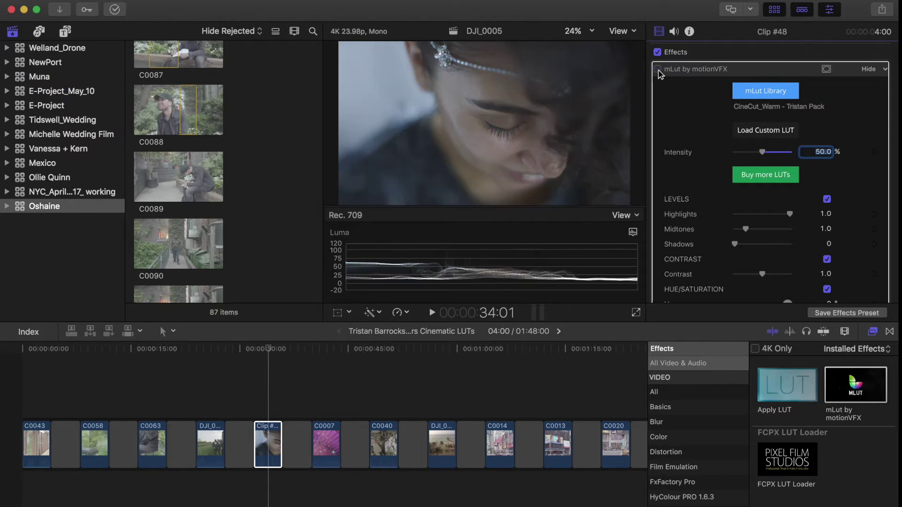
drag(765, 154, 772, 155)
click(812, 155)
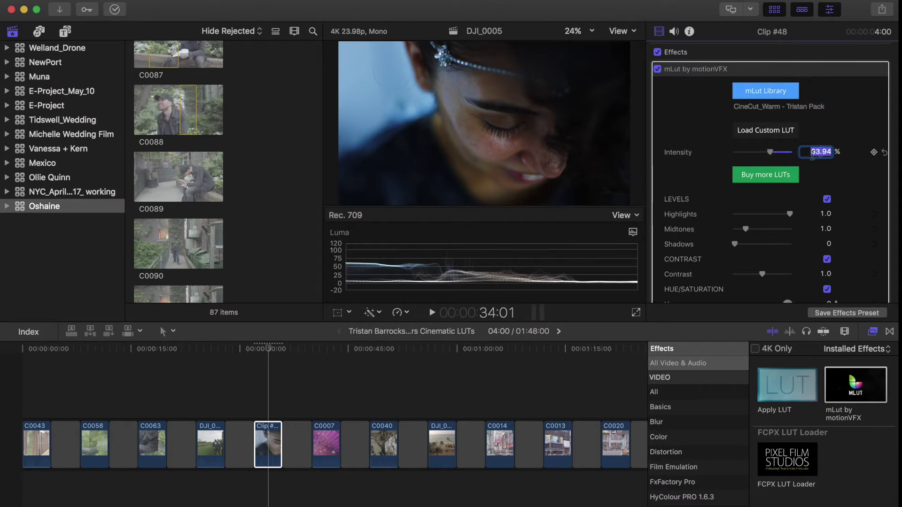
text(64)
key(Return)
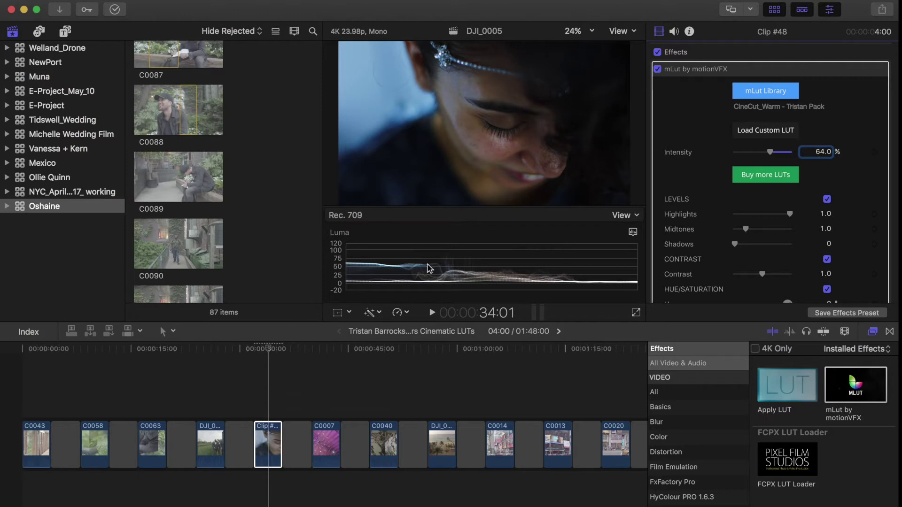
Compare the graded and ungraded image with the LUT off and on, then open the Color Board
click(657, 69)
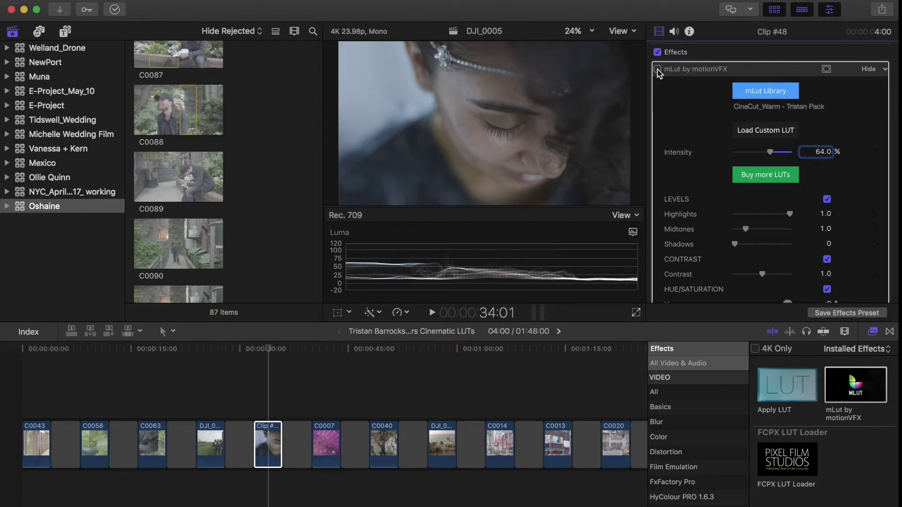
click(657, 70)
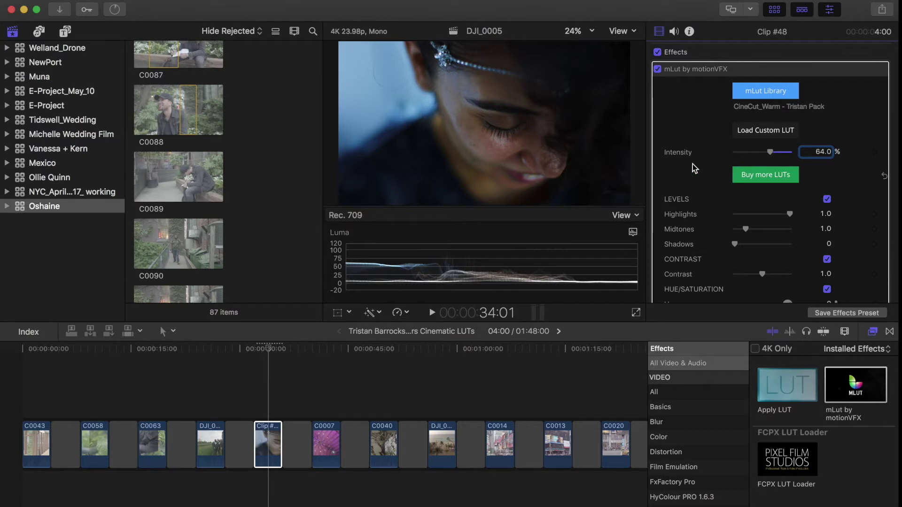
scroll(692, 164, down, 3)
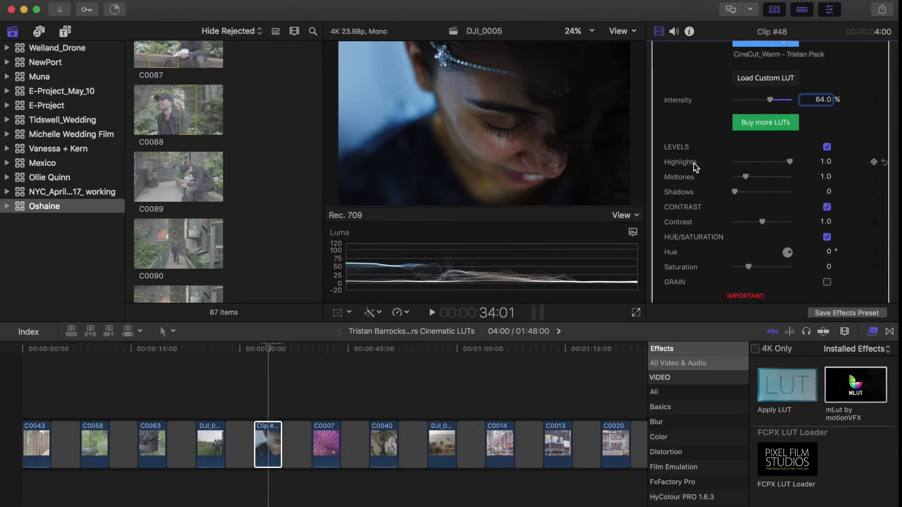
scroll(696, 181, down, 1)
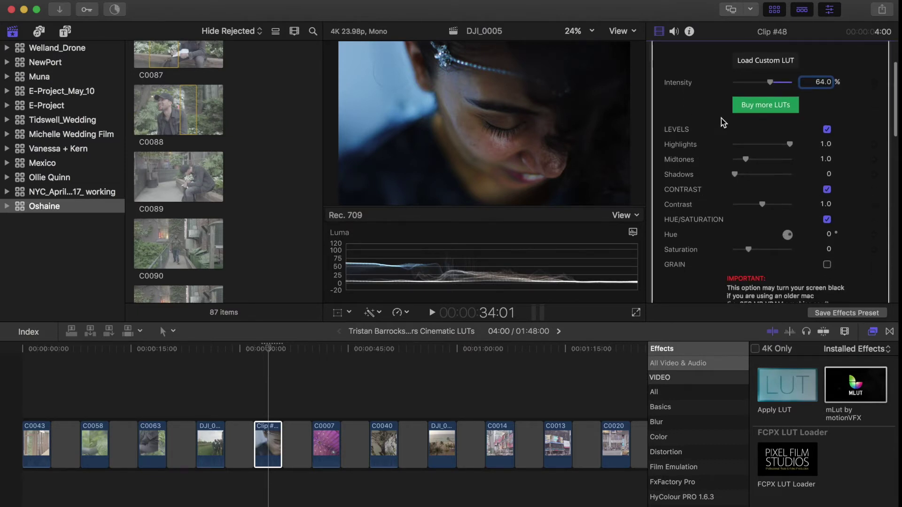
scroll(718, 122, down, 5)
scroll(715, 131, up, 4)
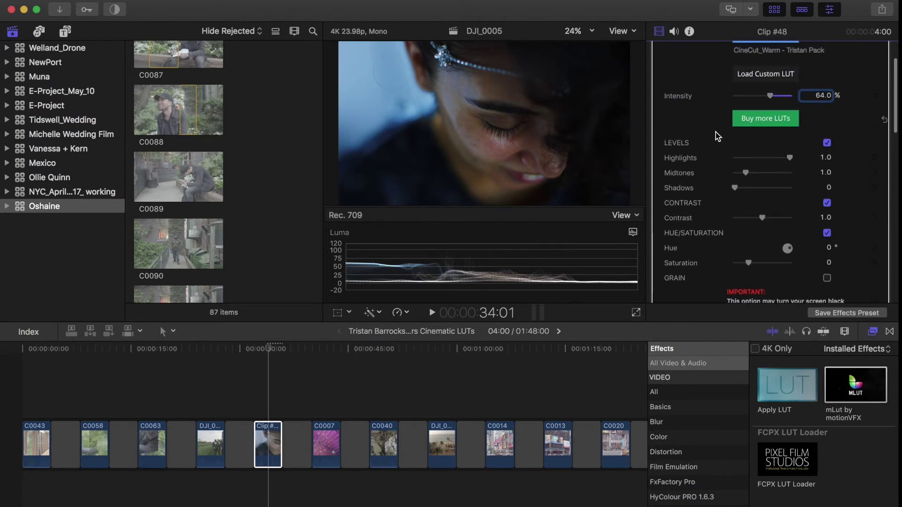
key(super+6)
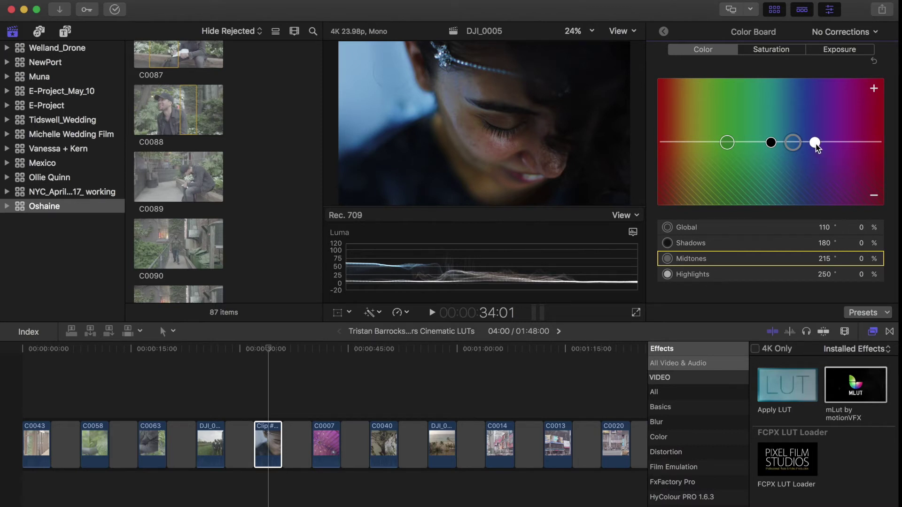
Tint Clip #48's highlights warm yellow (44°, 24%) and shift the shadows hue to 225°
drag(817, 145, 692, 134)
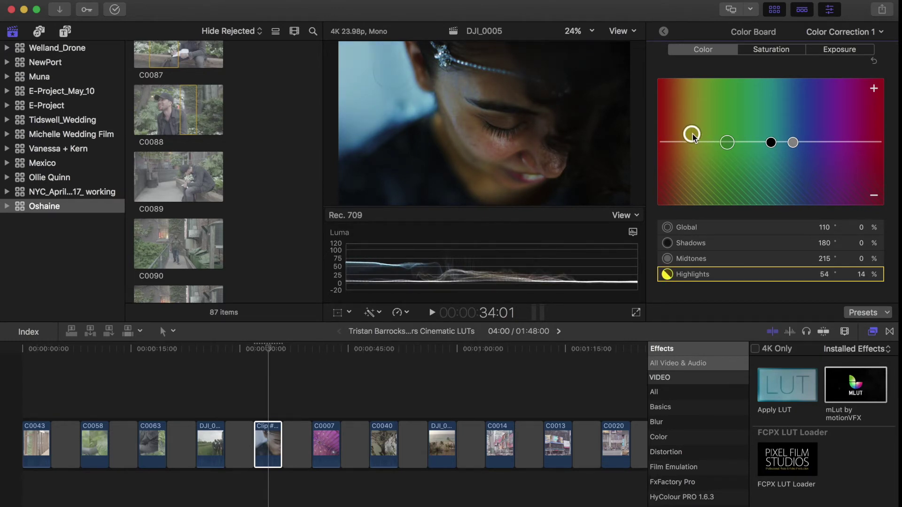
drag(773, 145, 802, 147)
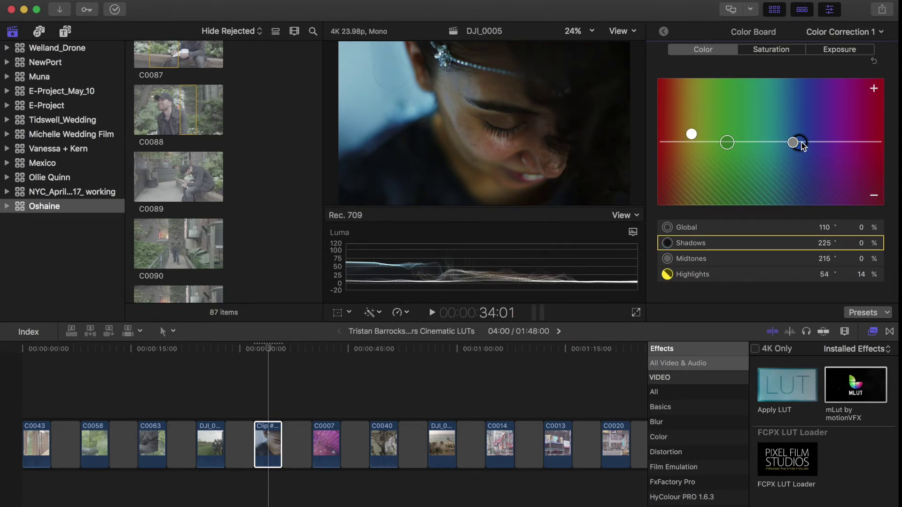
drag(694, 137, 689, 130)
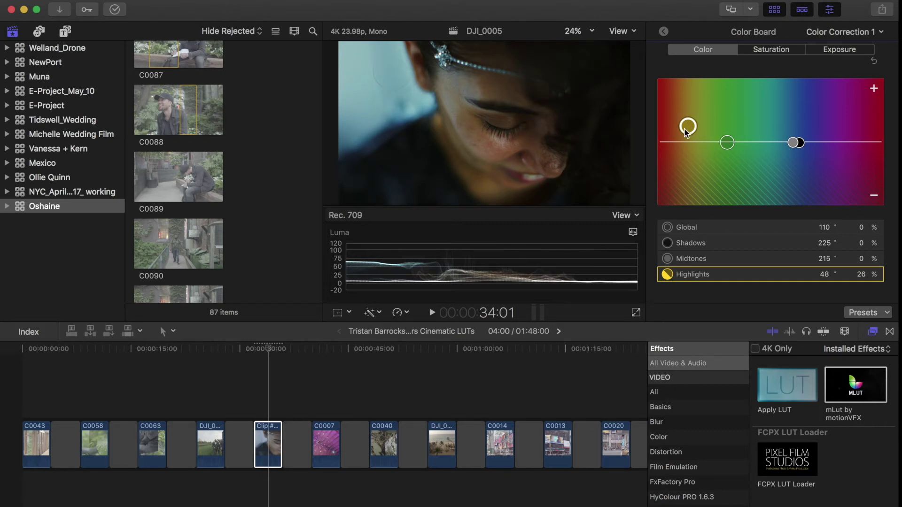
drag(682, 130, 682, 130)
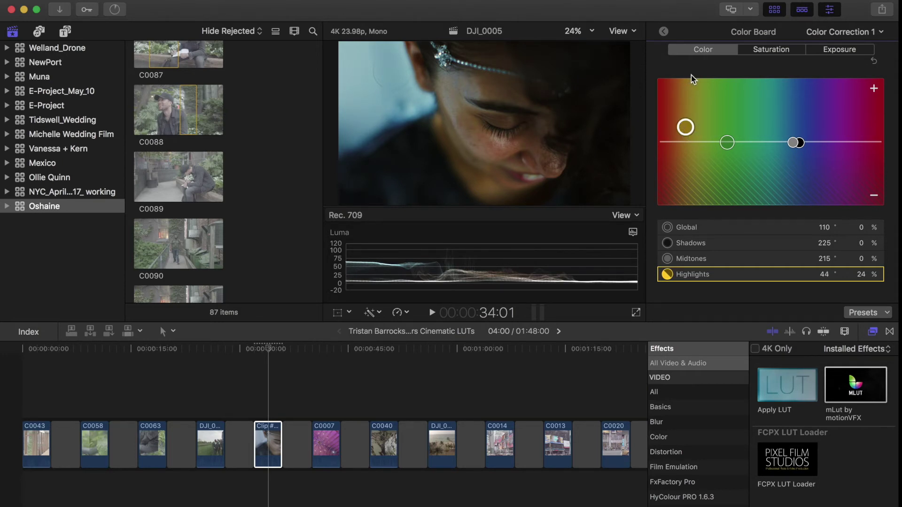
Leave the Color Board and select clip C0013, showing its Vintage_SoftBlacks mLut at 75%
click(665, 32)
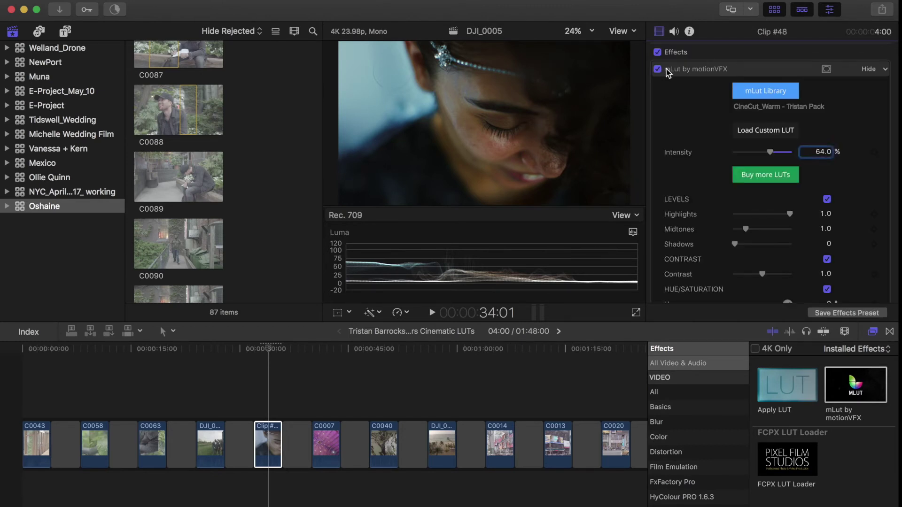
click(522, 351)
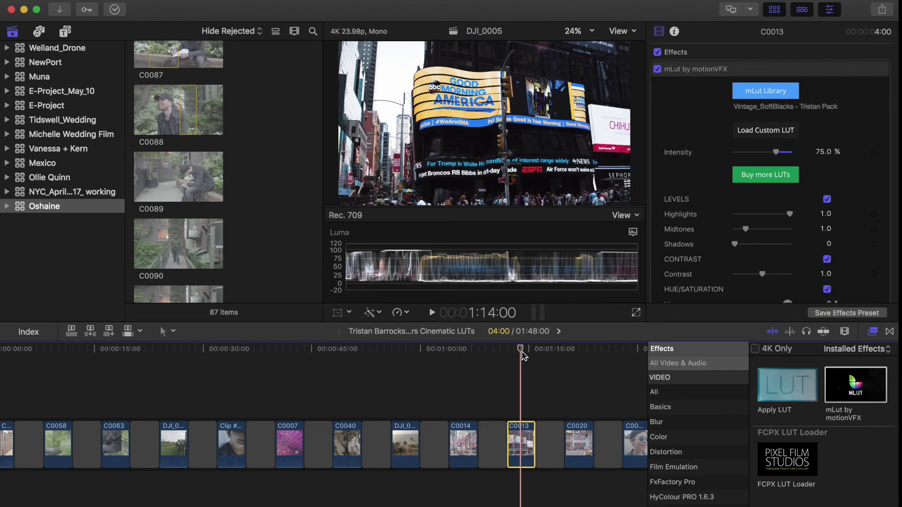